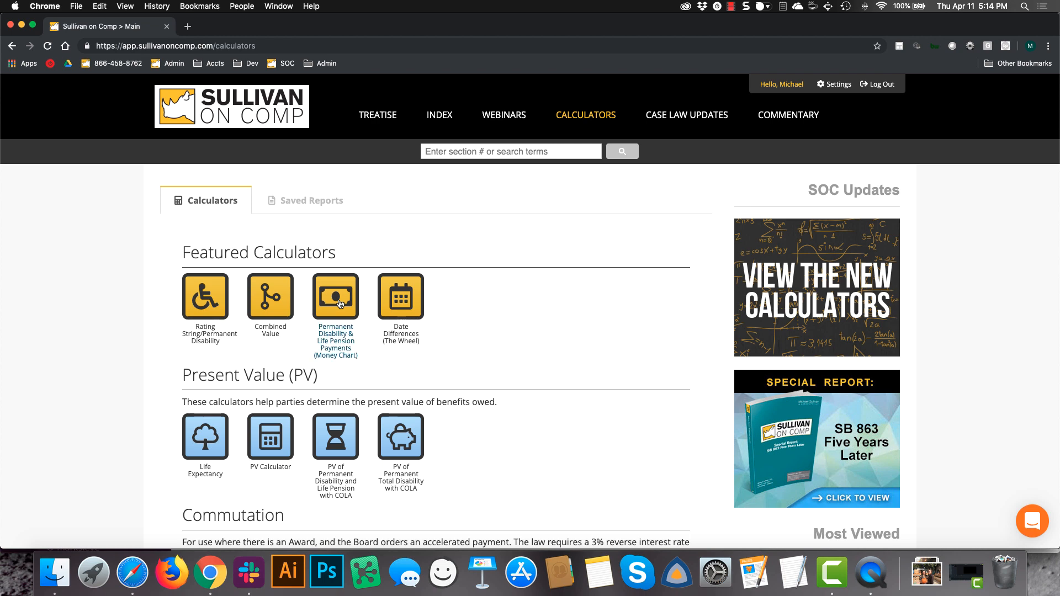
Enter the claim/matter number and the injured worker's first and last name in the Money Chart calculator
{"action": "left_click", "coordinate": [491, 268]}
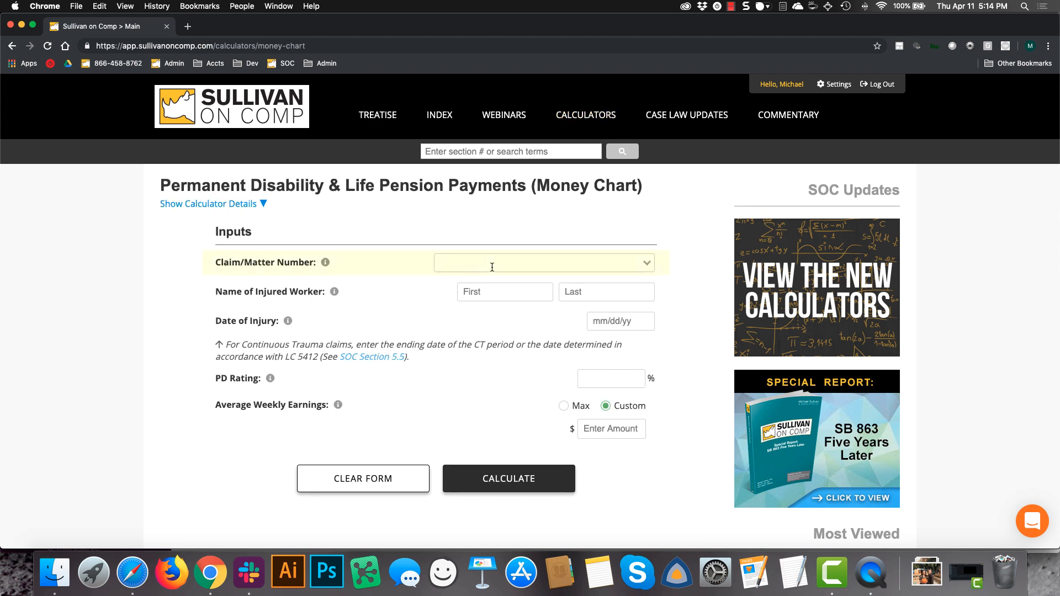
{"action": "type", "text": "12345"}
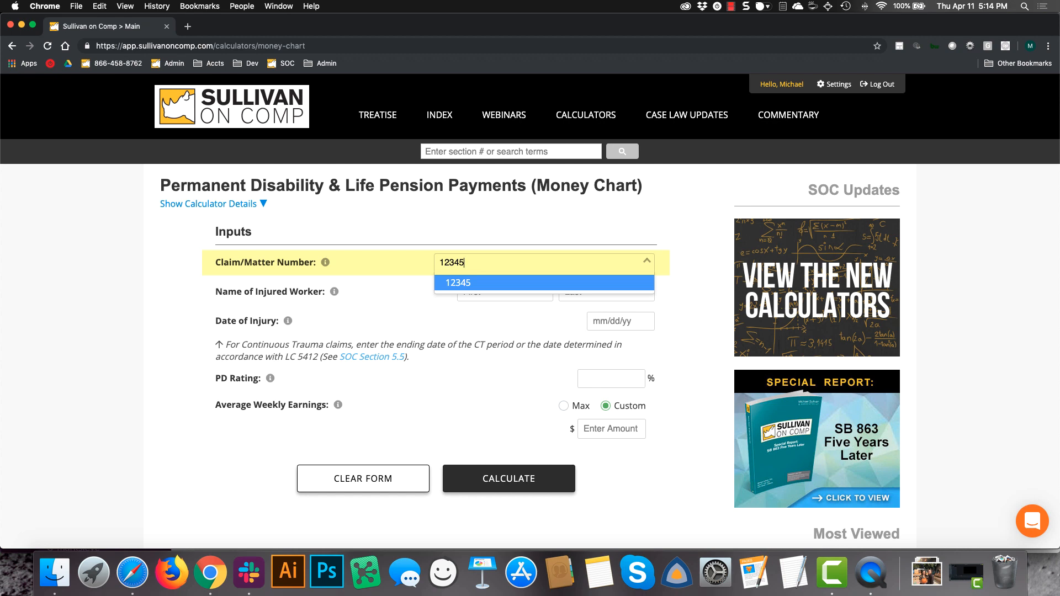
{"action": "key", "text": "Tab"}
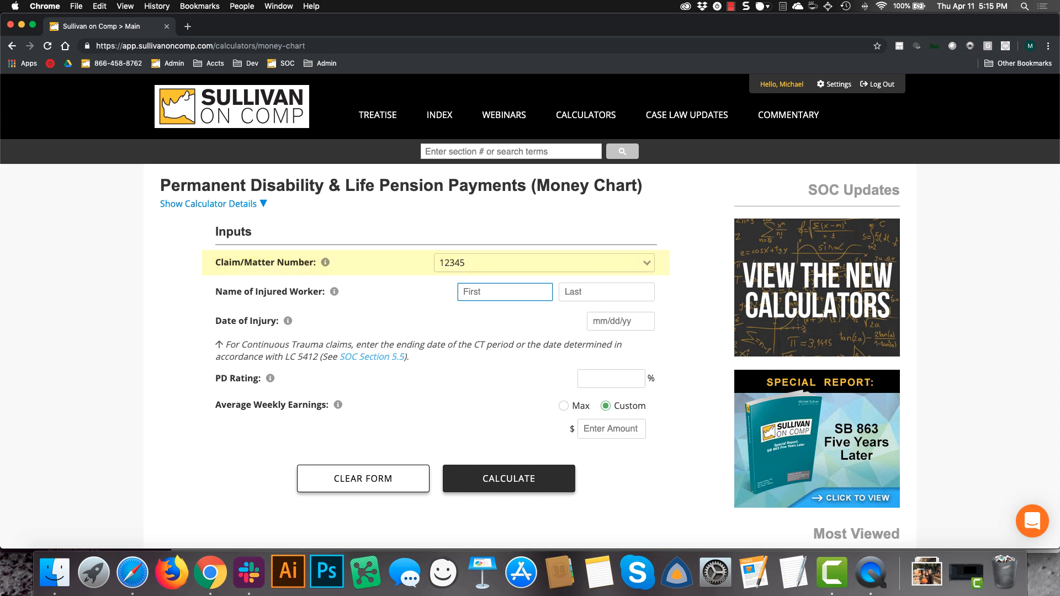
{"action": "type", "text": "George"}
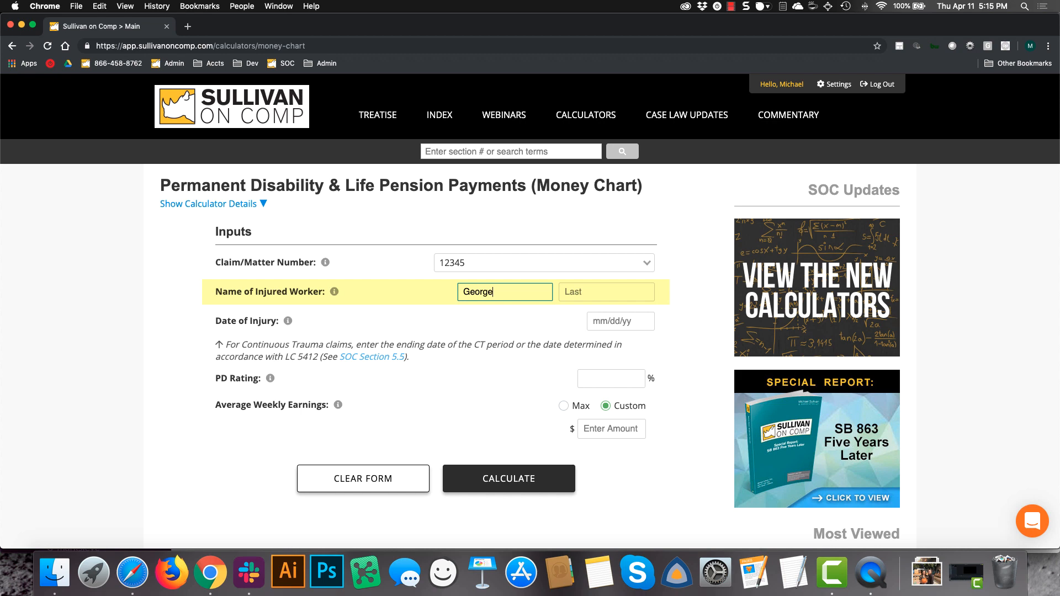
{"action": "key", "text": "Tab"}
{"action": "type", "text": "Clooney"}
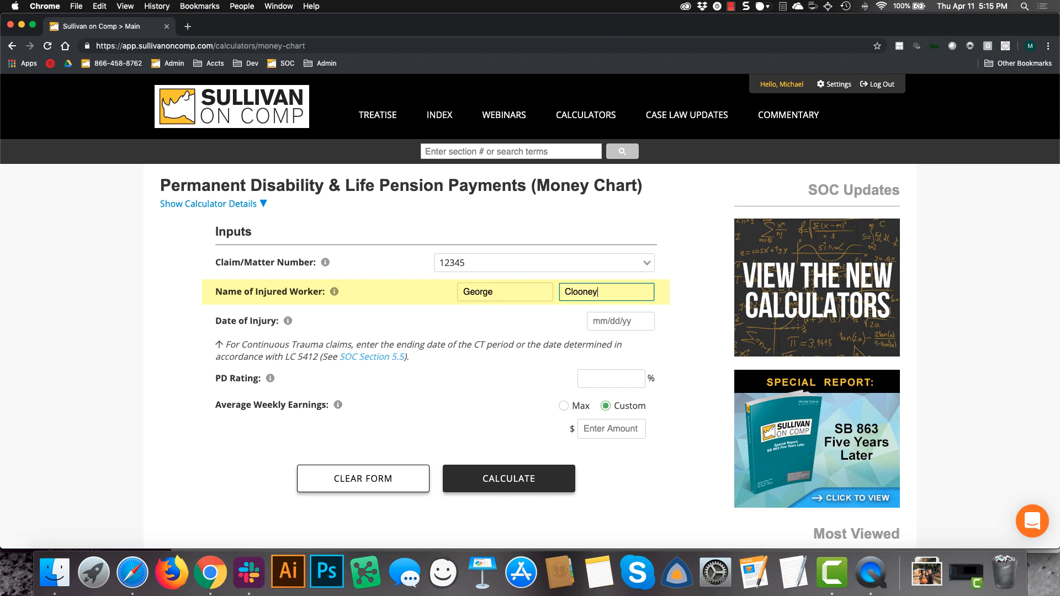
{"action": "key", "text": "Tab"}
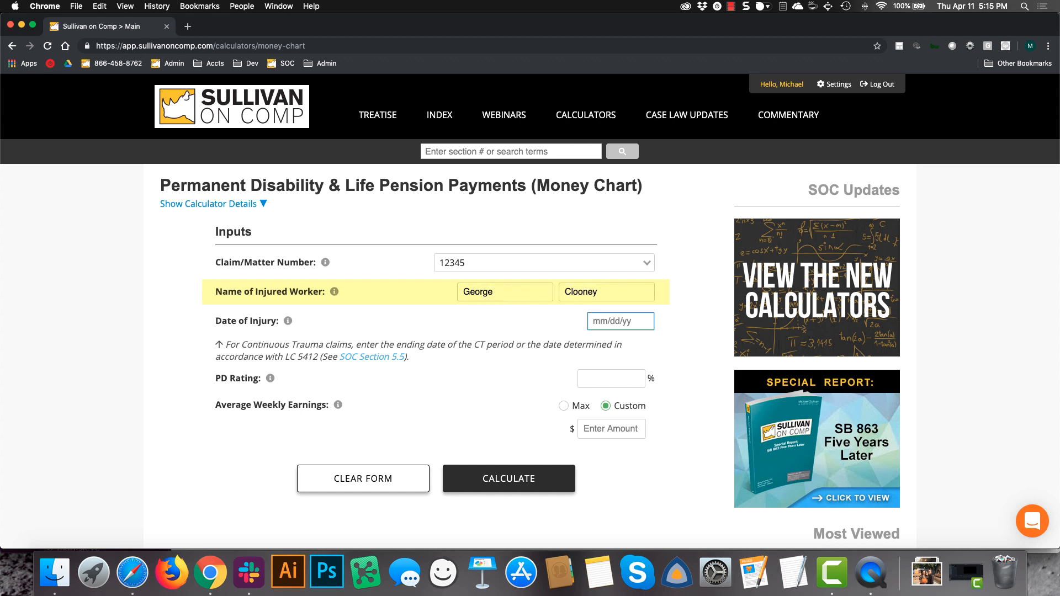
Enter 6/15/2018 as the date of injury, an 80% PD rating and maximum weekly earnings, and calculate the payments
{"action": "type", "text": "6/15/2018"}
{"action": "key", "text": "Tab"}
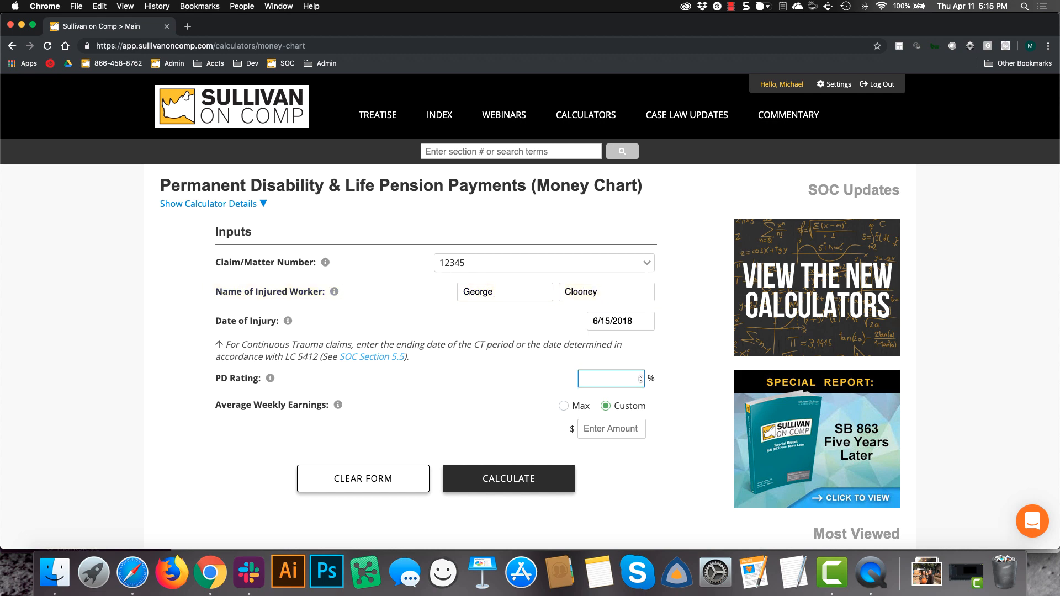
{"action": "type", "text": "80"}
{"action": "left_click", "coordinate": [563, 406]}
{"action": "left_click", "coordinate": [528, 487]}
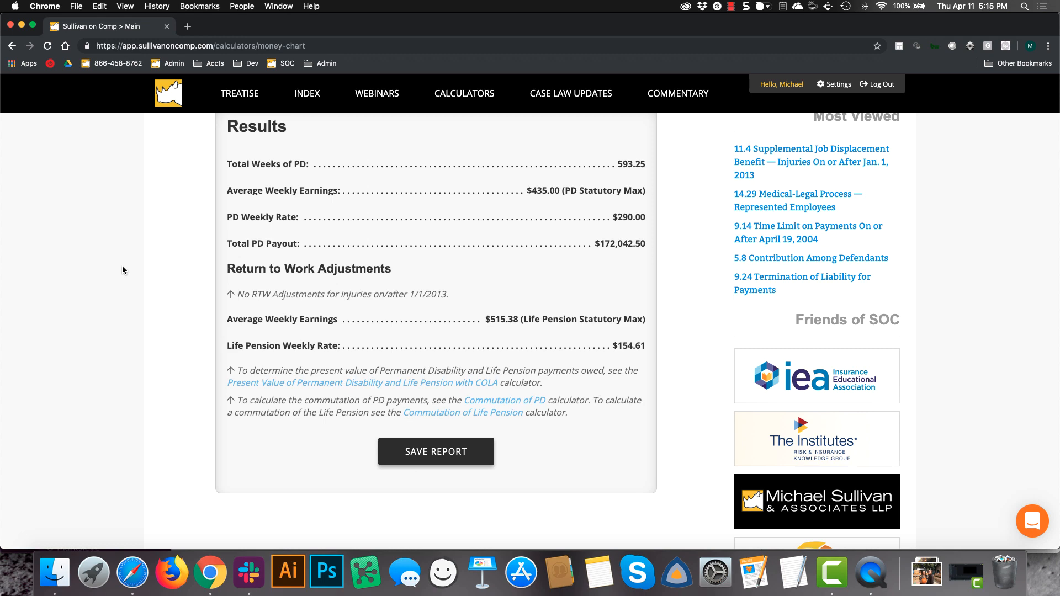
Preview the calculation as a printed page and close the preview without saving
{"action": "left_click", "coordinate": [76, 6]}
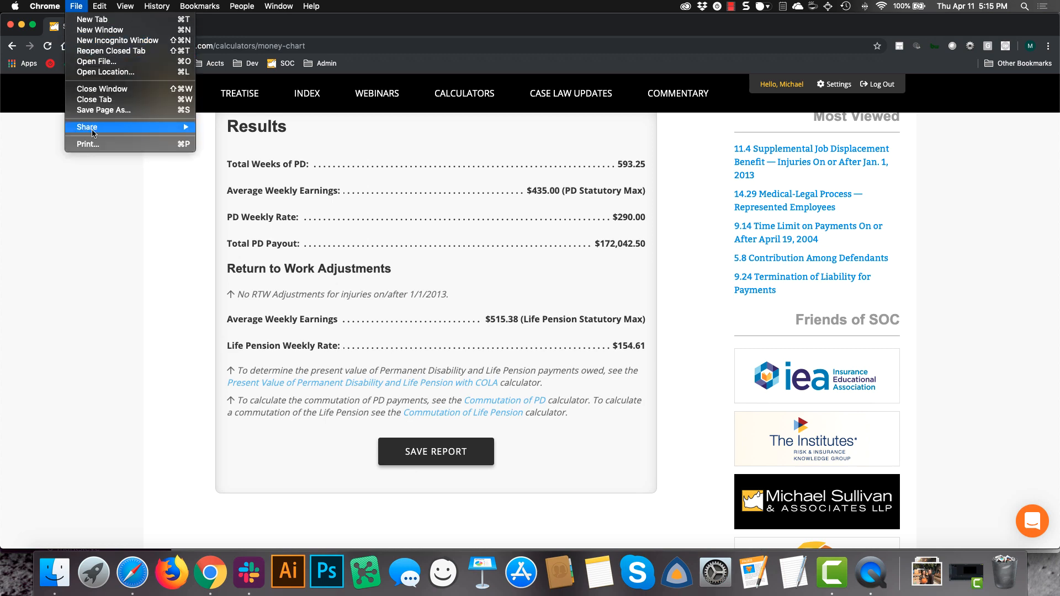
{"action": "left_click", "coordinate": [87, 144]}
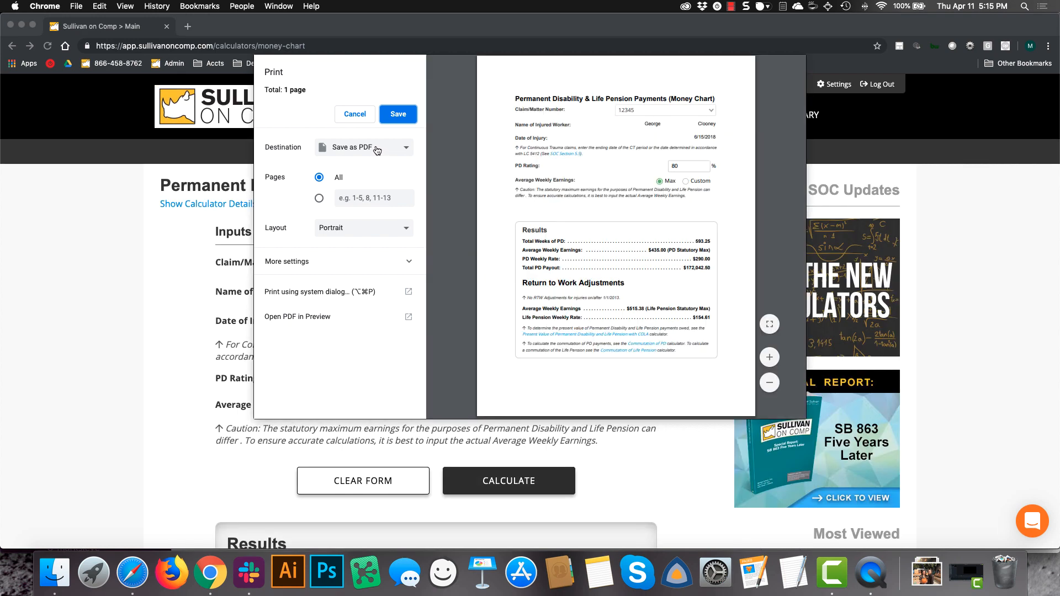
{"action": "left_click", "coordinate": [353, 113]}
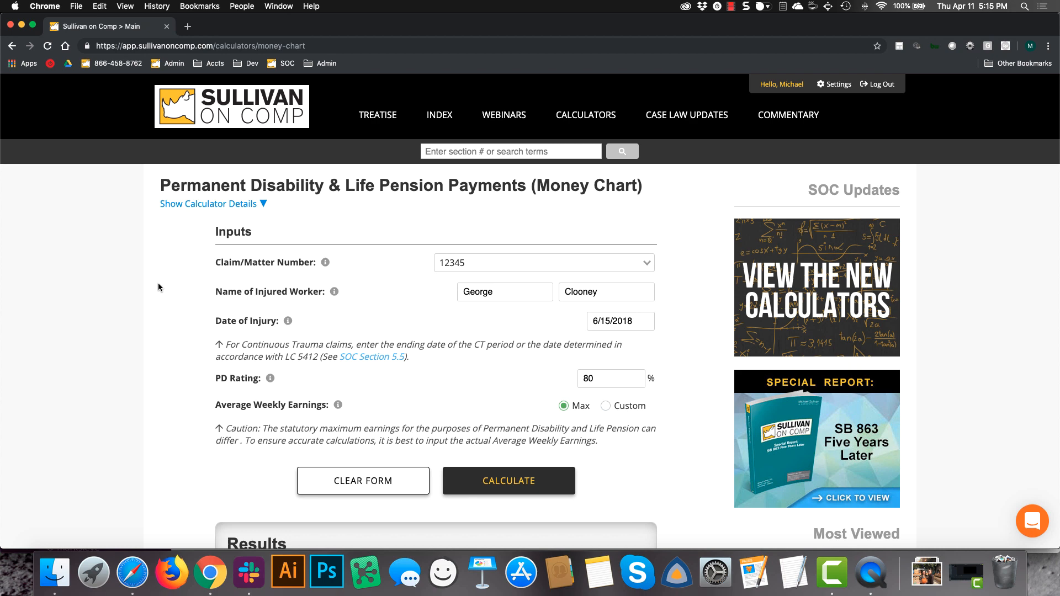
Save the calculated Money Chart report and go to the list of saved reports
{"action": "scroll", "coordinate": [359, 352], "scroll_direction": "down", "scroll_amount": 6}
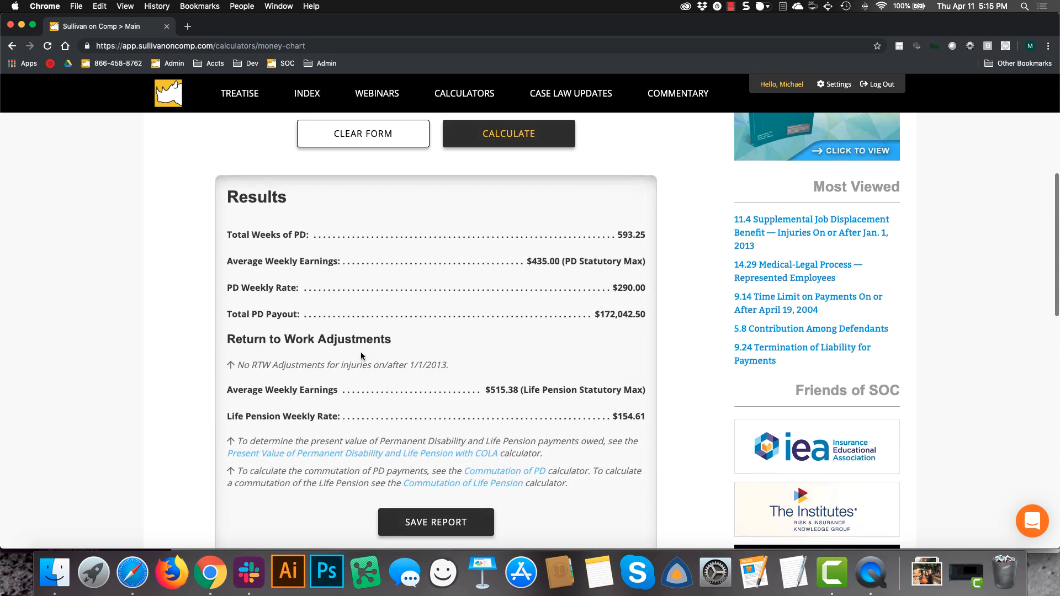
{"action": "scroll", "coordinate": [361, 356], "scroll_direction": "down", "scroll_amount": 2}
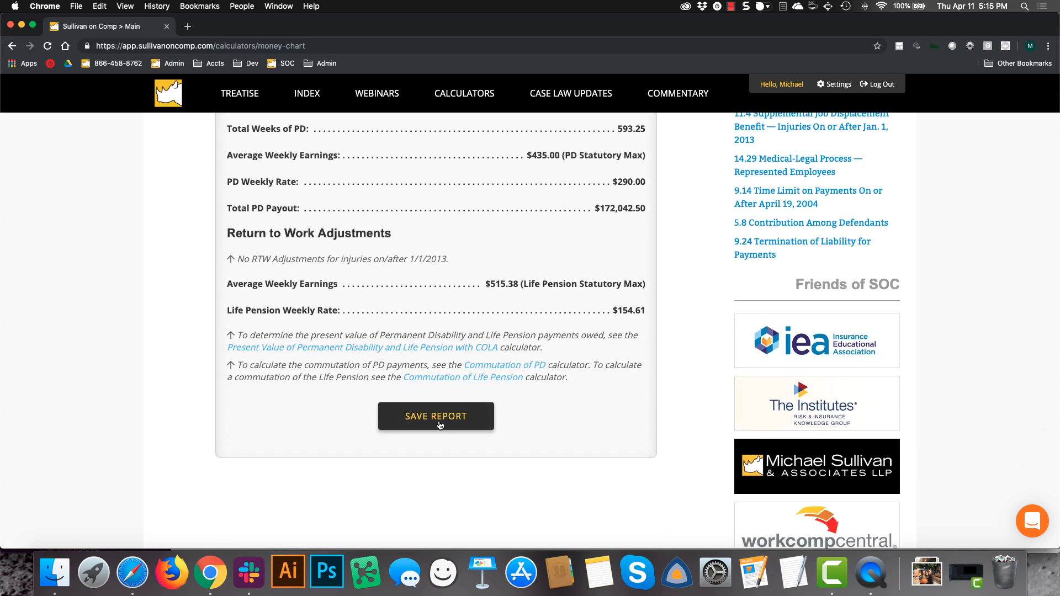
{"action": "left_click", "coordinate": [440, 424]}
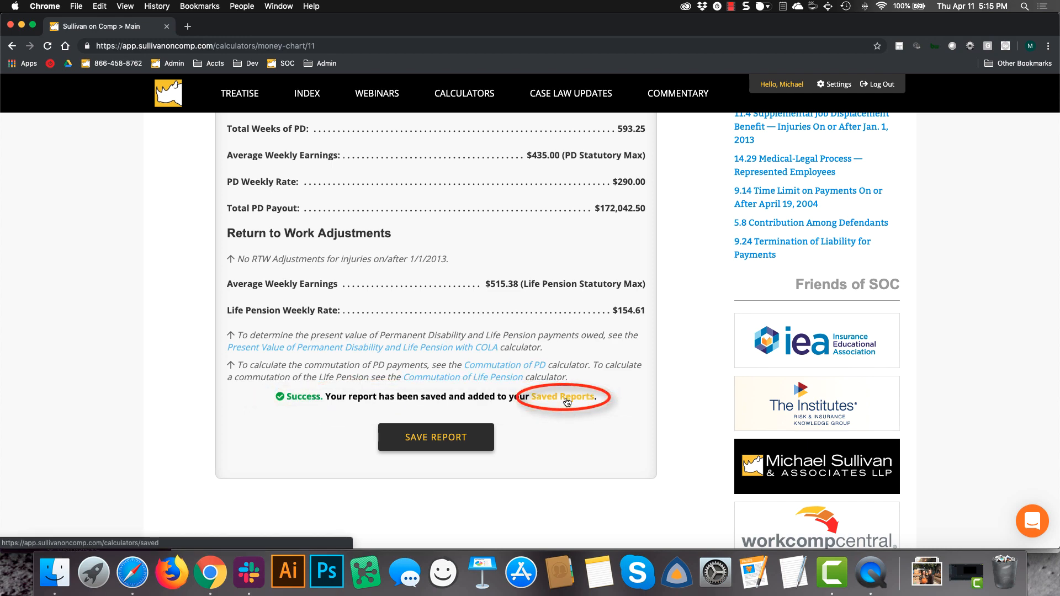
{"action": "left_click", "coordinate": [567, 401]}
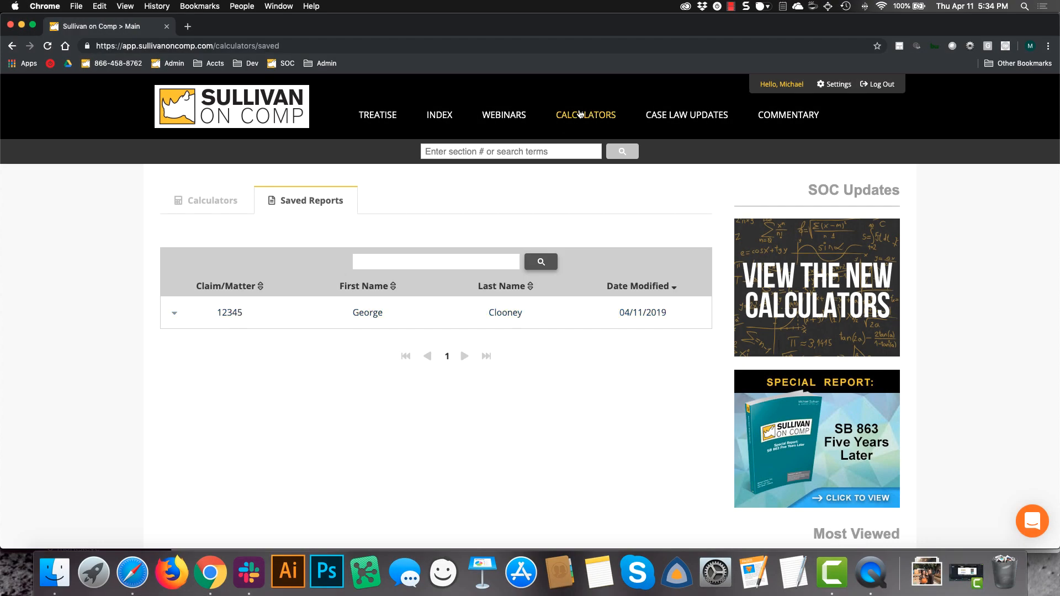
In the calculators' saved reports, expand the claim and open its Permanent Disability & Life Pension Payments report
{"action": "left_click", "coordinate": [579, 114]}
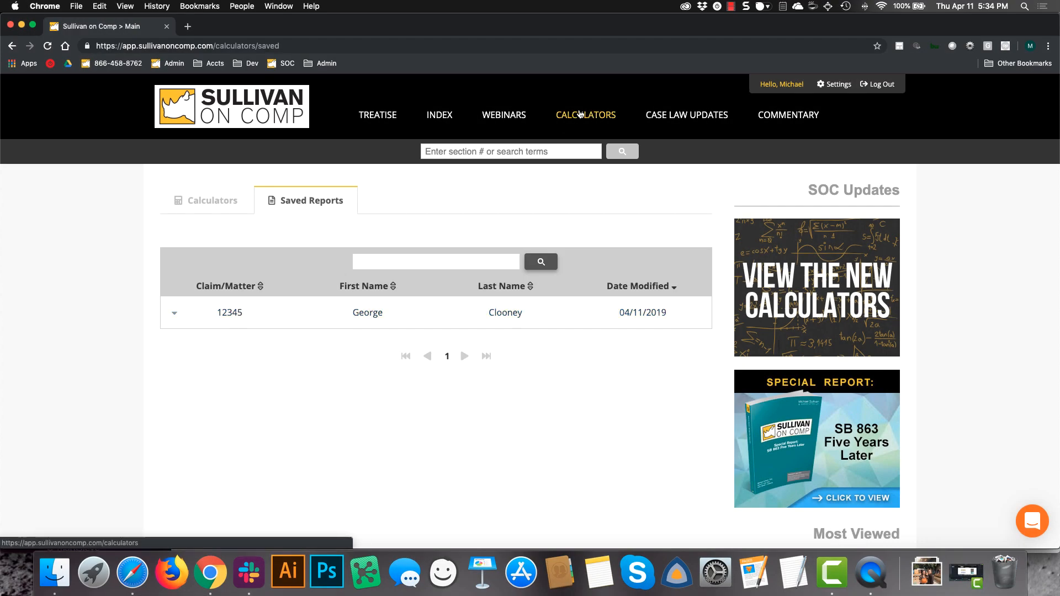
{"action": "left_click", "coordinate": [326, 201]}
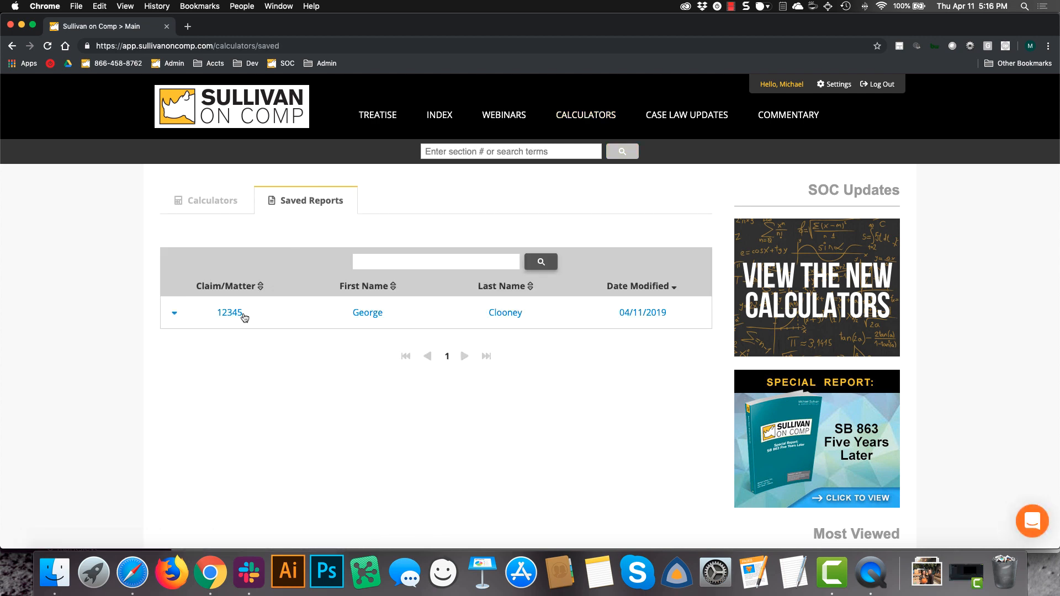
{"action": "left_click", "coordinate": [243, 315]}
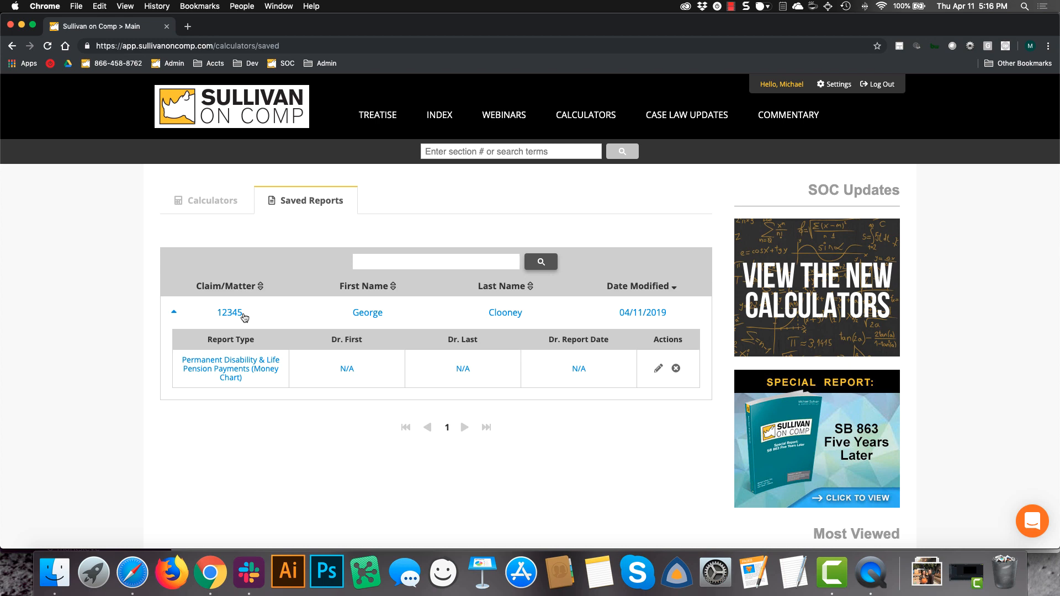
{"action": "left_click", "coordinate": [239, 373]}
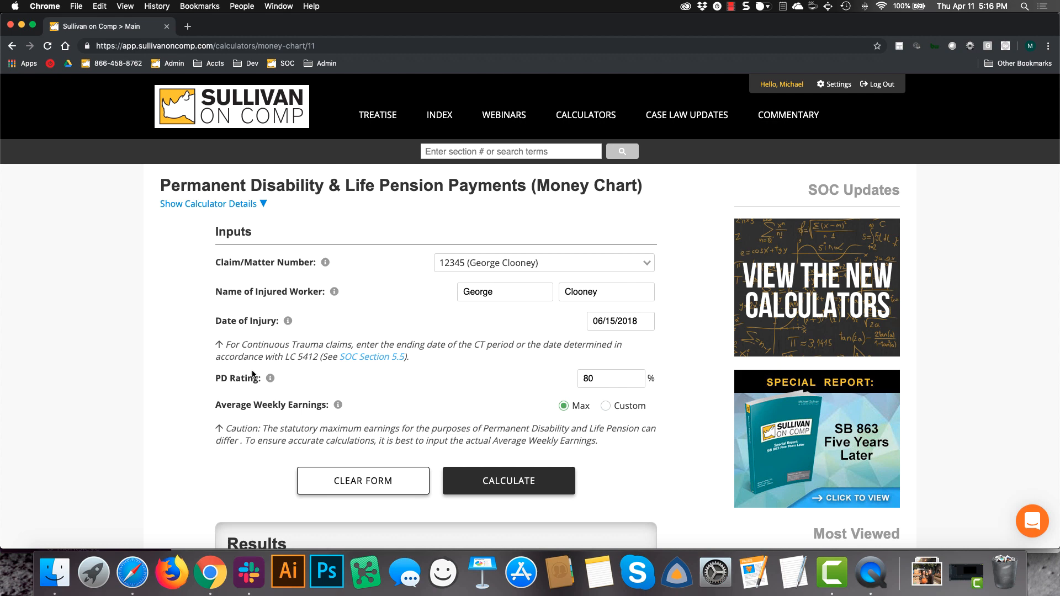
Set the PD rating to 87% and recalculate the payments
{"action": "left_click", "coordinate": [617, 381]}
{"action": "key", "text": "BackSpace"}
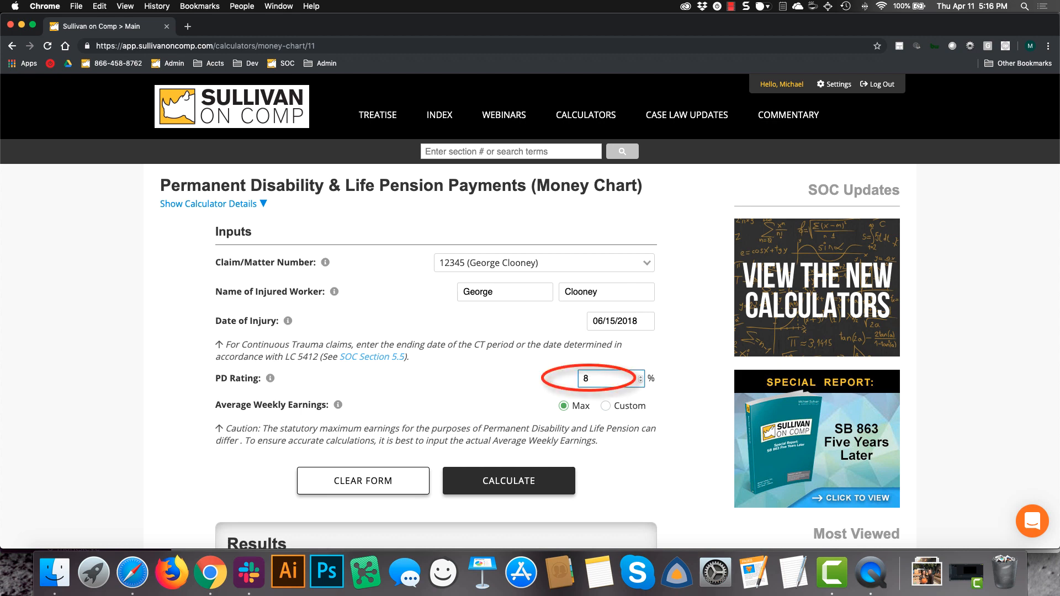
{"action": "type", "text": "7"}
{"action": "left_click", "coordinate": [526, 481]}
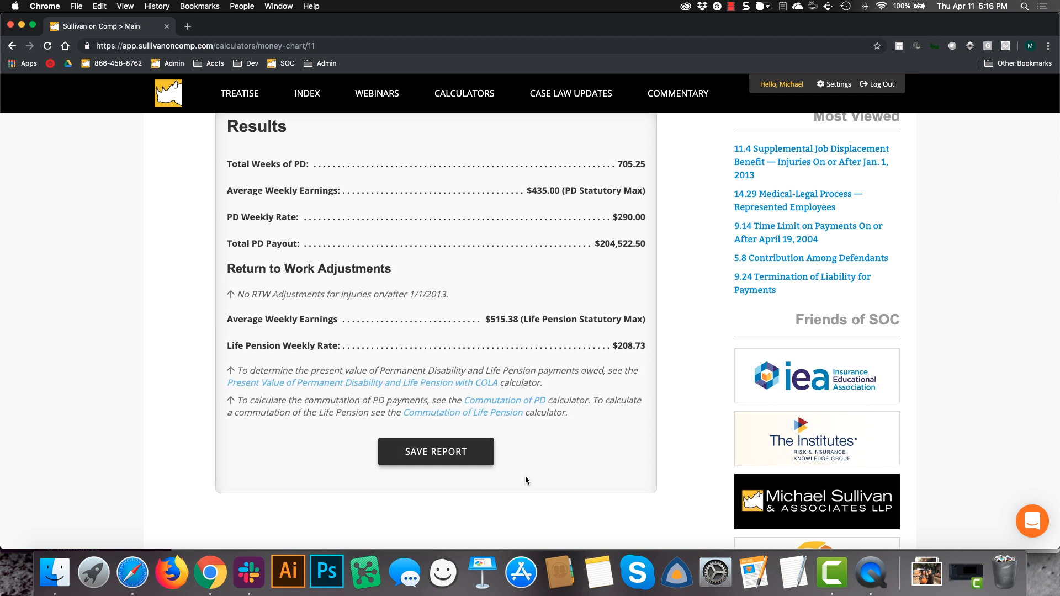
Check the recalculated results and save the updated report
{"action": "scroll", "coordinate": [524, 476], "scroll_direction": "up", "scroll_amount": 3}
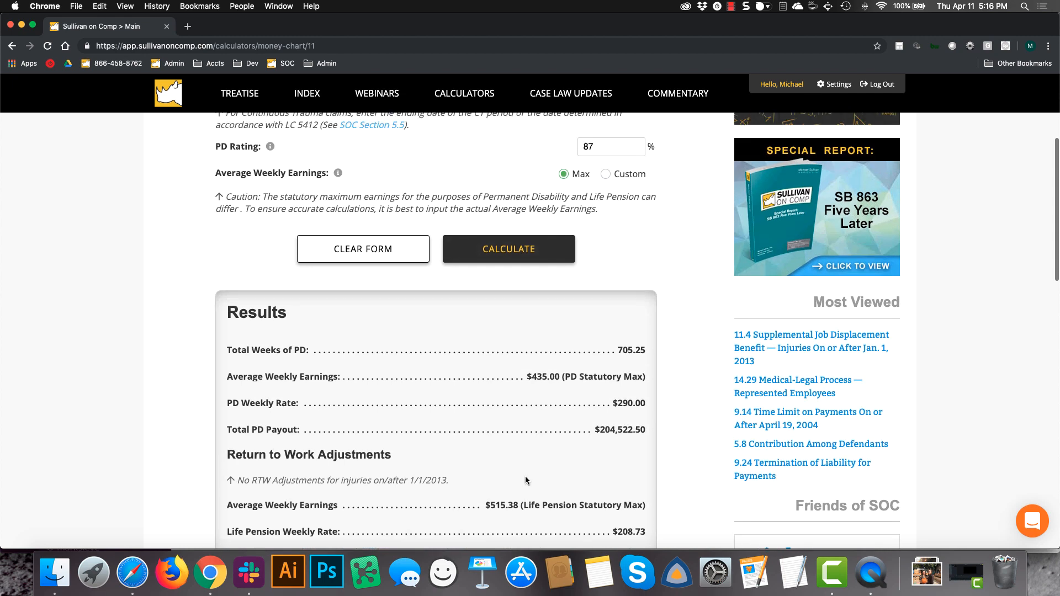
{"action": "scroll", "coordinate": [525, 476], "scroll_direction": "down", "scroll_amount": 2}
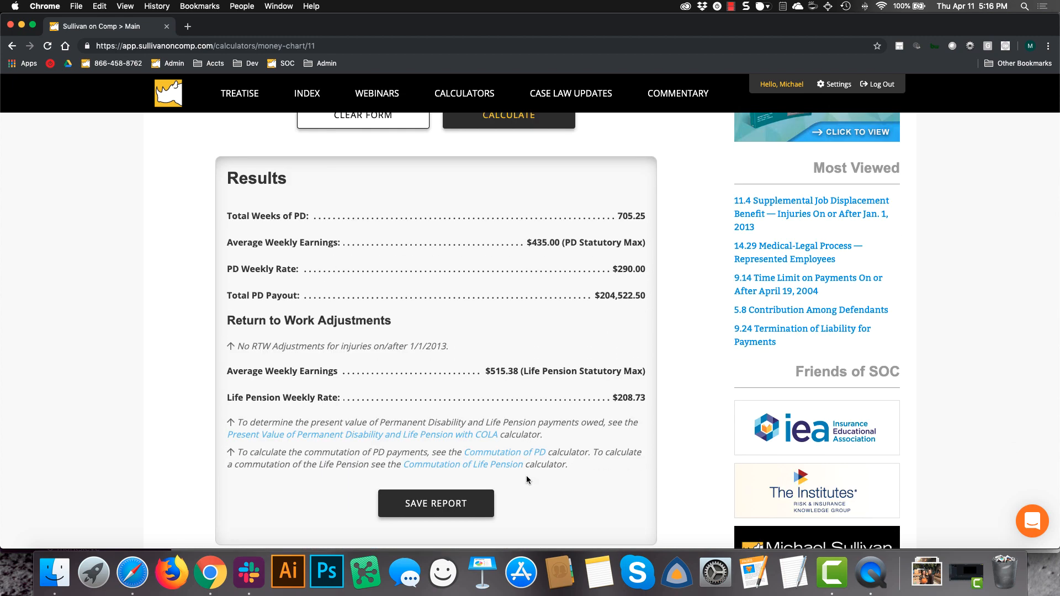
{"action": "left_click", "coordinate": [450, 503]}
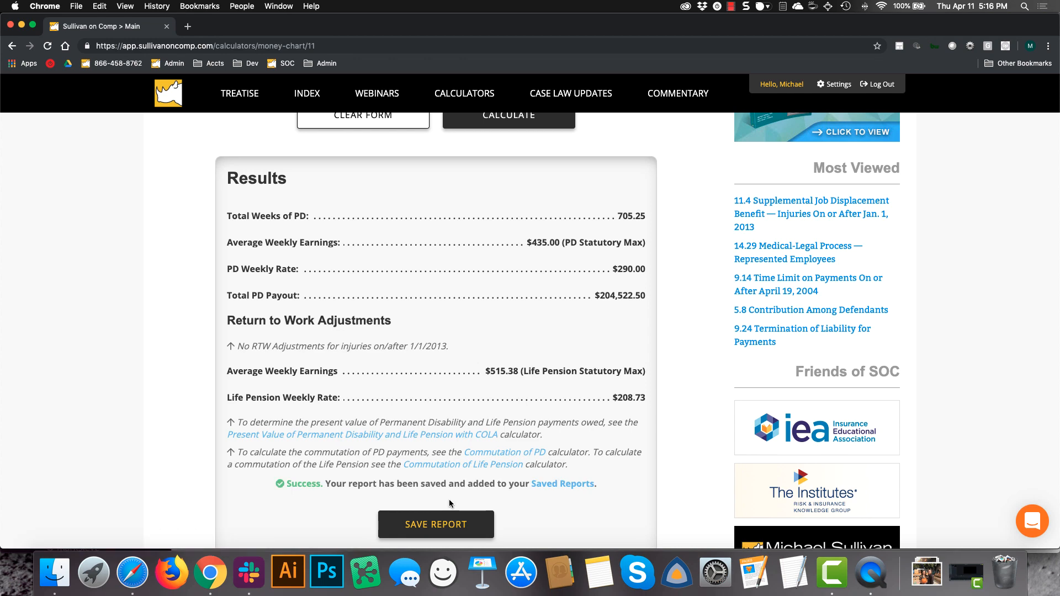
Return to the saved reports and reopen the claim's updated Money Chart report
{"action": "left_click", "coordinate": [561, 485]}
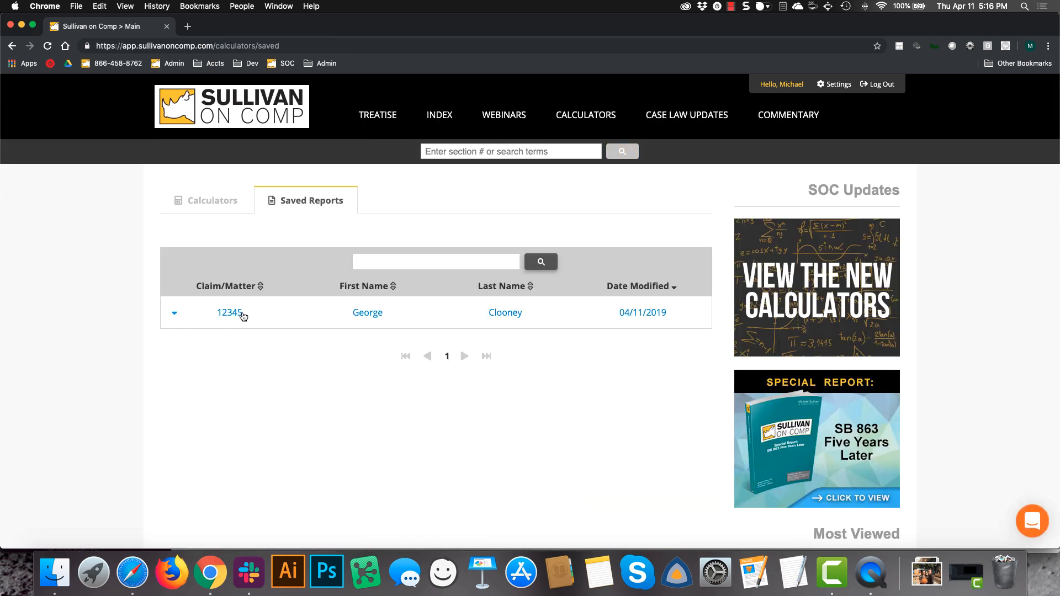
{"action": "left_click", "coordinate": [240, 313]}
{"action": "left_click", "coordinate": [238, 359]}
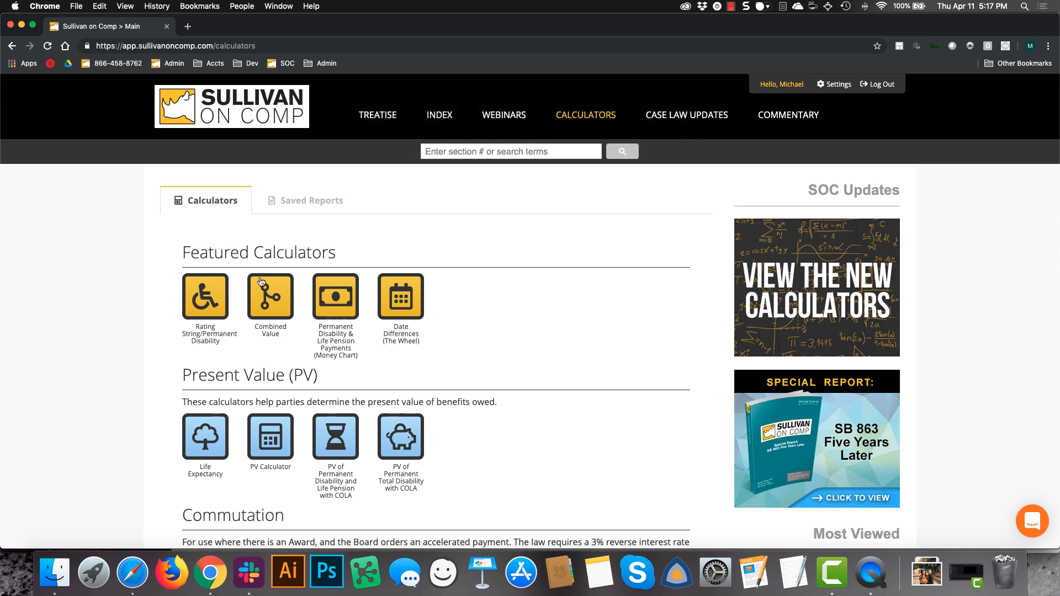
Open the Rating String/Permanent Disability calculator and bring up its claim/matter number choices
{"action": "left_click", "coordinate": [213, 293]}
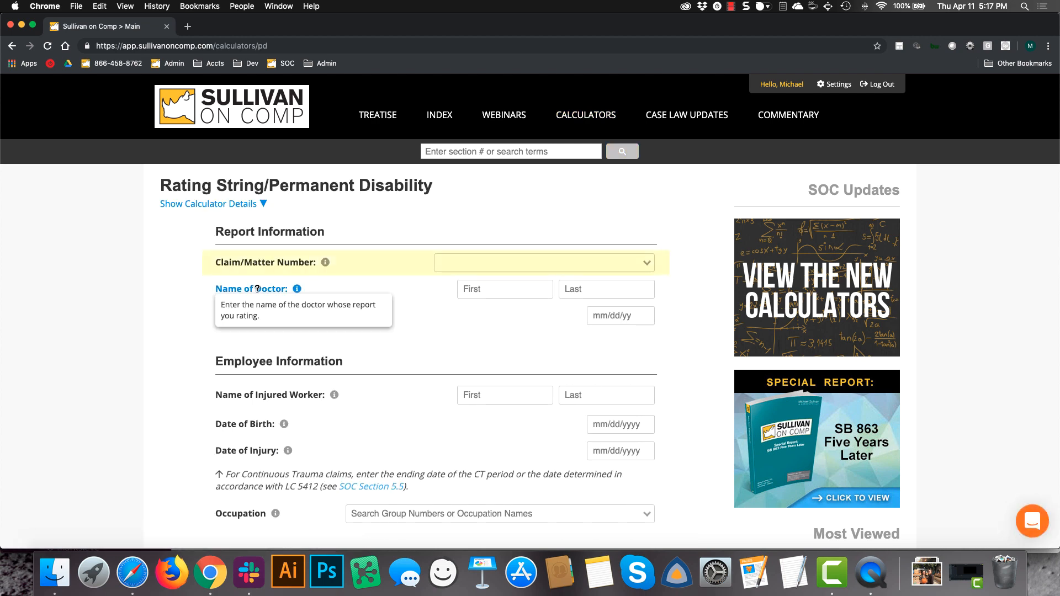
{"action": "left_click", "coordinate": [472, 264]}
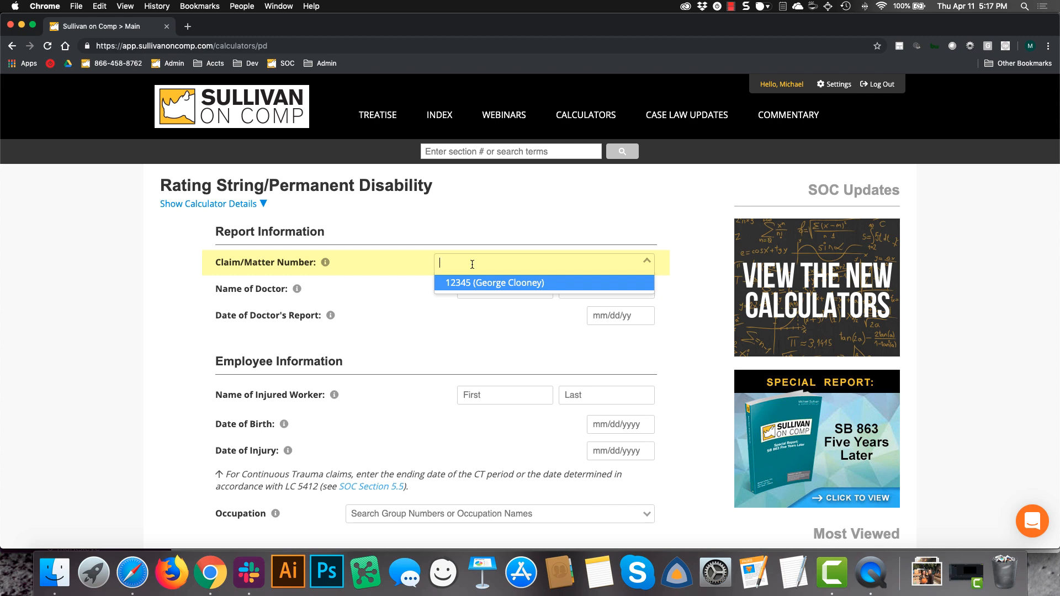
{"action": "type", "text": "23456"}
{"action": "key", "text": "BackSpace"}
{"action": "key", "text": "BackSpace"}
{"action": "key", "text": "BackSpace"}
{"action": "key", "text": "BackSpace"}
{"action": "key", "text": "BackSpace"}
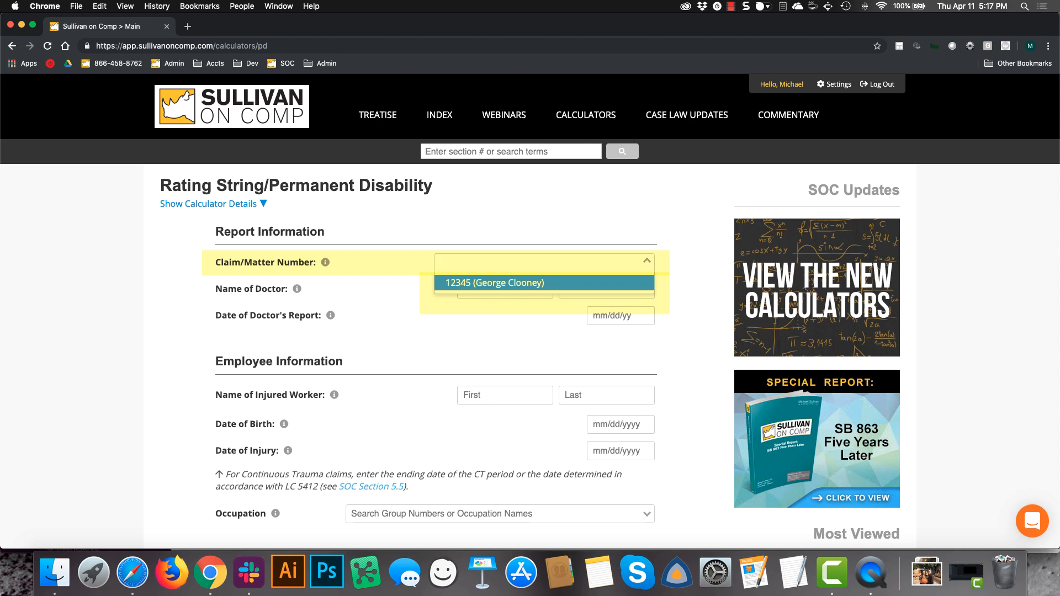
Look up the previously saved claim by its first digit and select it as the claim/matter number
{"action": "type", "text": "1"}
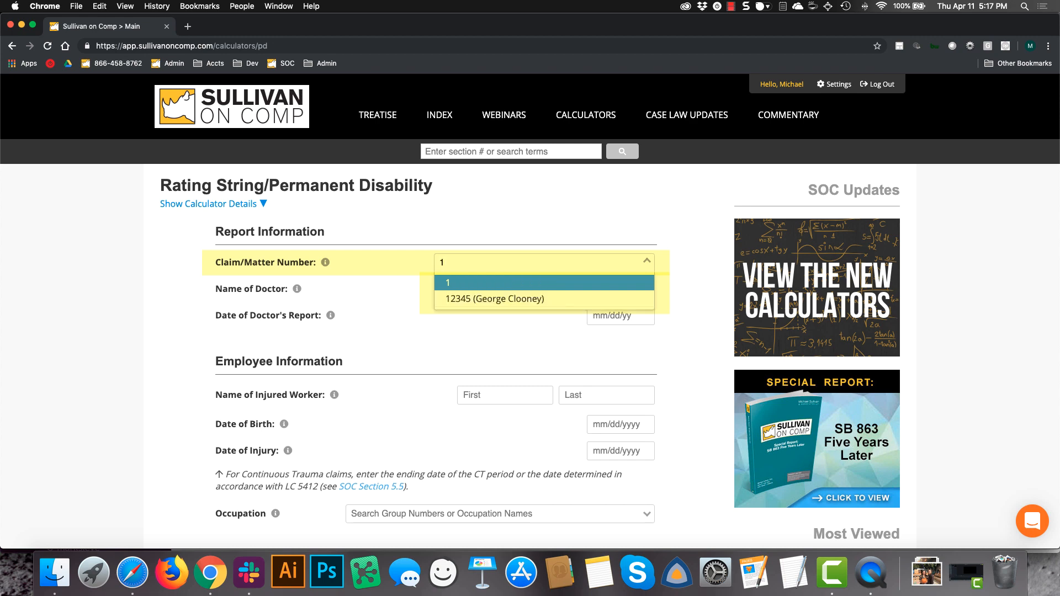
{"action": "left_click", "coordinate": [464, 298]}
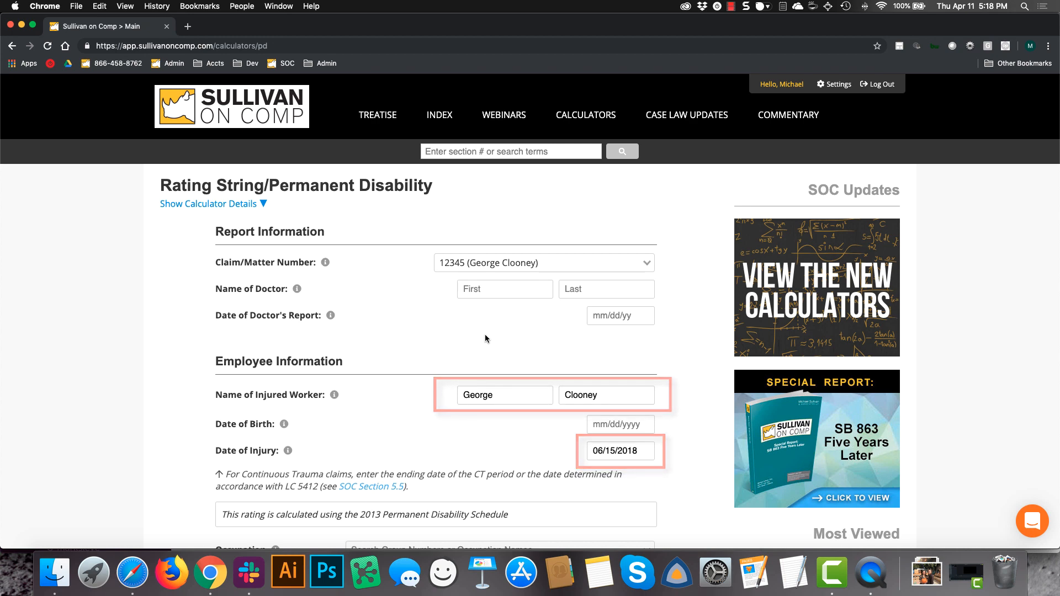
Review the prefilled claim data, fill in the doctor's first and last name, and set the doctor's report date to 02/04/2019
{"action": "scroll", "coordinate": [431, 403], "scroll_direction": "down", "scroll_amount": 3}
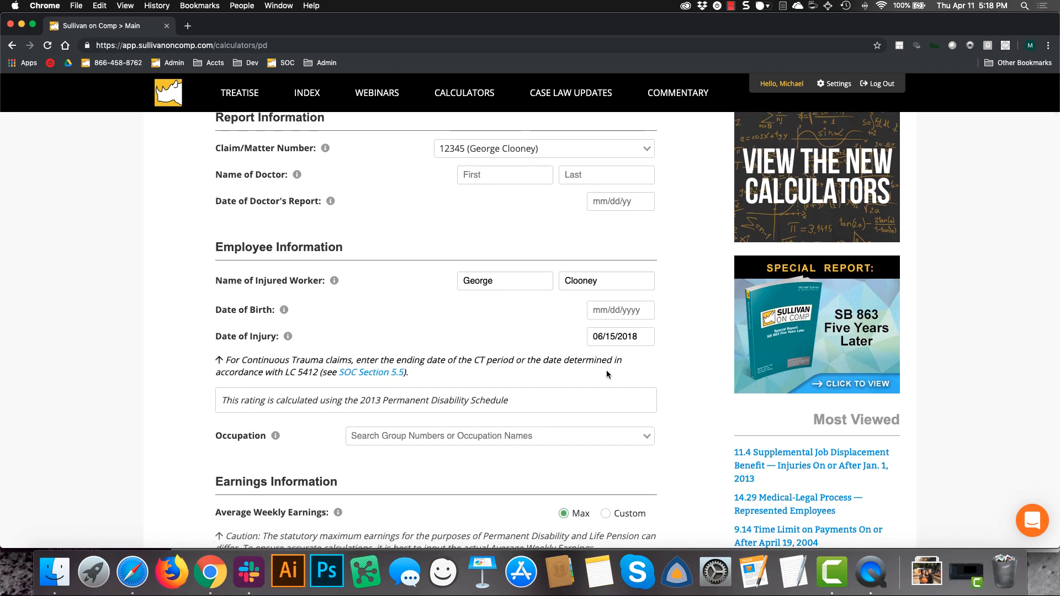
{"action": "scroll", "coordinate": [606, 370], "scroll_direction": "down", "scroll_amount": 3}
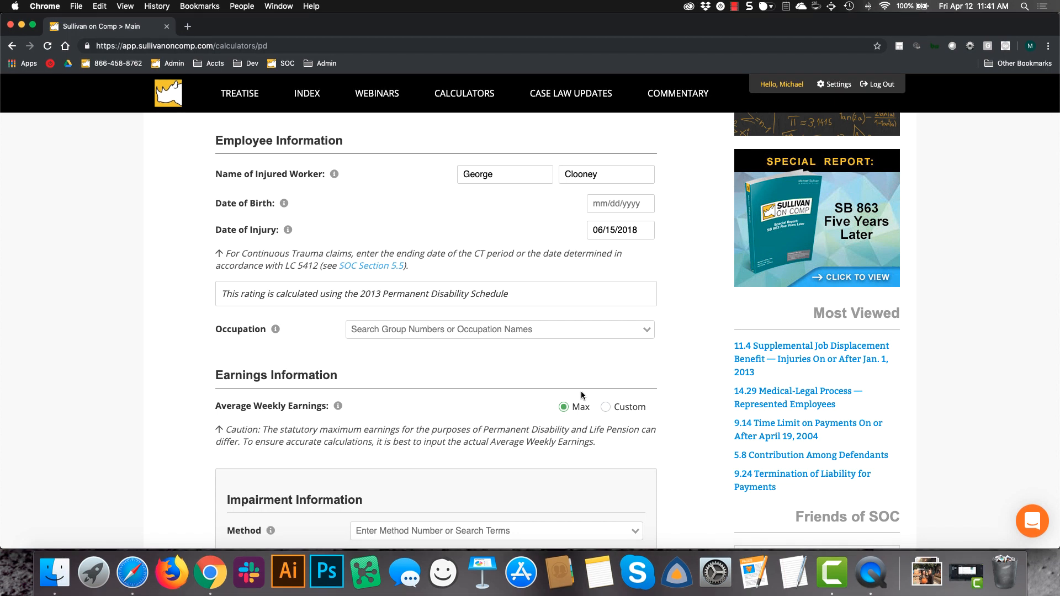
{"action": "scroll", "coordinate": [580, 391], "scroll_direction": "up", "scroll_amount": 5}
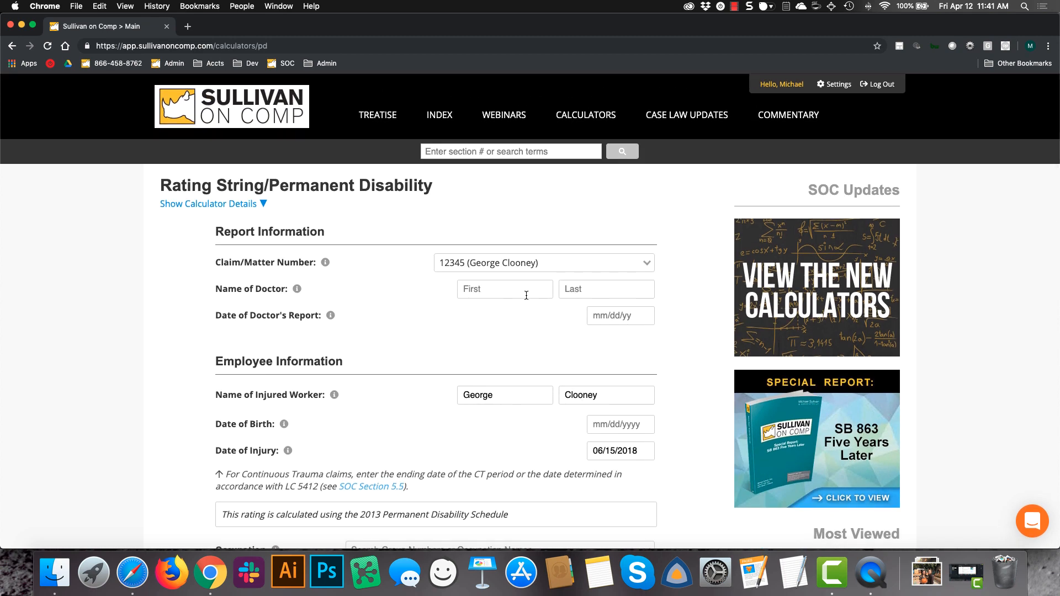
{"action": "left_click", "coordinate": [526, 292]}
{"action": "type", "text": "Robert"}
{"action": "key", "text": "Tab"}
{"action": "type", "text": "D"}
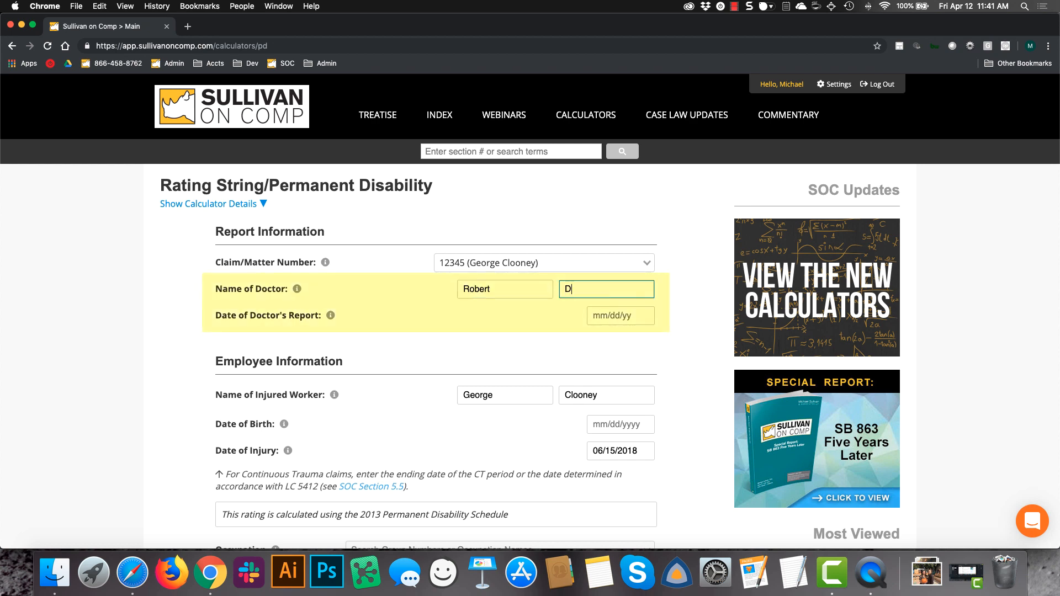
{"action": "type", "text": "owney, Jr."}
{"action": "key", "text": "Tab"}
{"action": "type", "text": "02/04"}
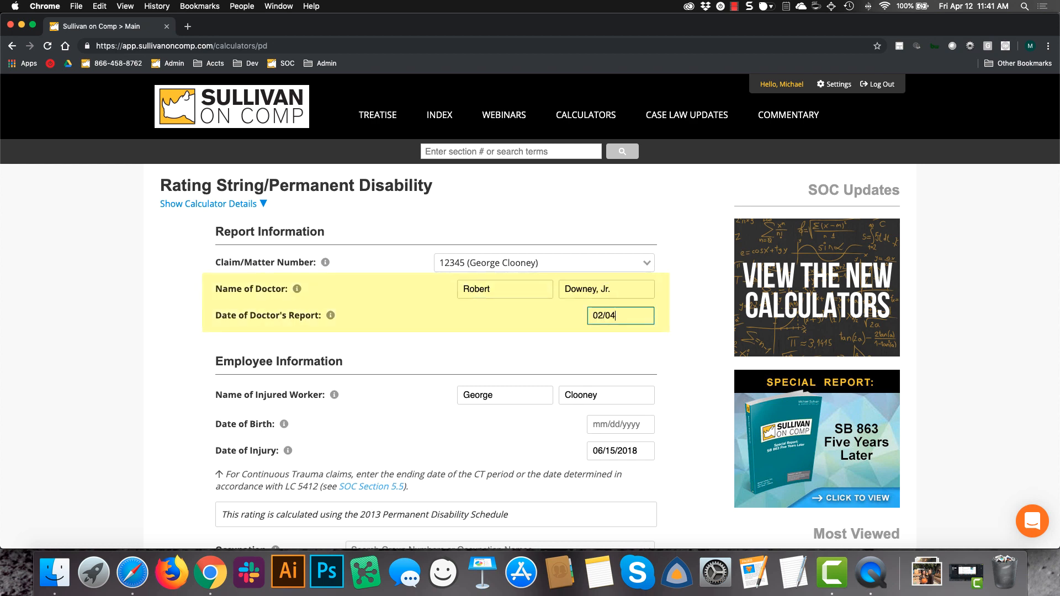
{"action": "type", "text": "/2019"}
Fill in the injured worker's date of birth and look up "actor" to choose the occupation
{"action": "key", "text": "Tab"}
{"action": "key", "text": "Tab"}
{"action": "key", "text": "Tab"}
{"action": "type", "text": "05/06/1961"}
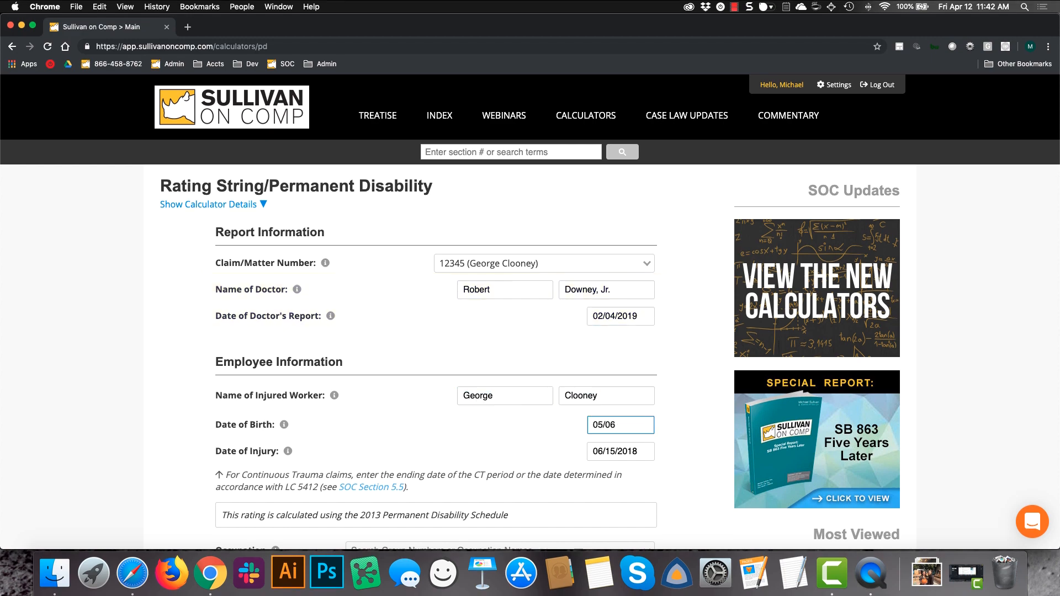
{"action": "key", "text": "Tab"}
{"action": "key", "text": "Tab"}
{"action": "type", "text": "actor"}
{"action": "left_click", "coordinate": [419, 373]}
Set the first impairment to method 04.03.01.00 Cardiovascular System; Systemic and Pulmonary Arteries with a Whole Person Impairment of 25%
{"action": "scroll", "coordinate": [477, 331], "scroll_direction": "down", "scroll_amount": 5}
{"action": "left_click", "coordinate": [478, 237]}
{"action": "left_click", "coordinate": [478, 374]}
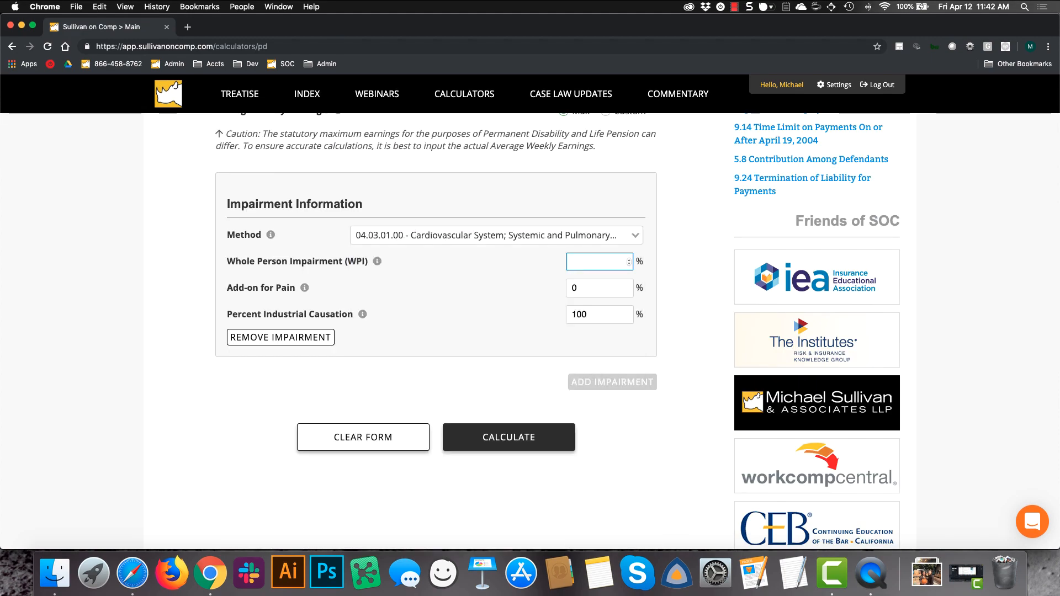
{"action": "type", "text": "25"}
Add a second impairment with method 05.02.00.00 Respiratory System - Respiratory Disorders and a Whole Person Impairment of 32%
{"action": "left_click", "coordinate": [625, 492]}
{"action": "left_click", "coordinate": [613, 480]}
{"action": "left_click", "coordinate": [599, 365]}
{"action": "type", "text": "32"}
Add a third impairment, 10.01.00.00 Endocrine System - Diabetes Mellitus, with a Whole Person Impairment of 20%, and calculate the rating
{"action": "left_click", "coordinate": [601, 473]}
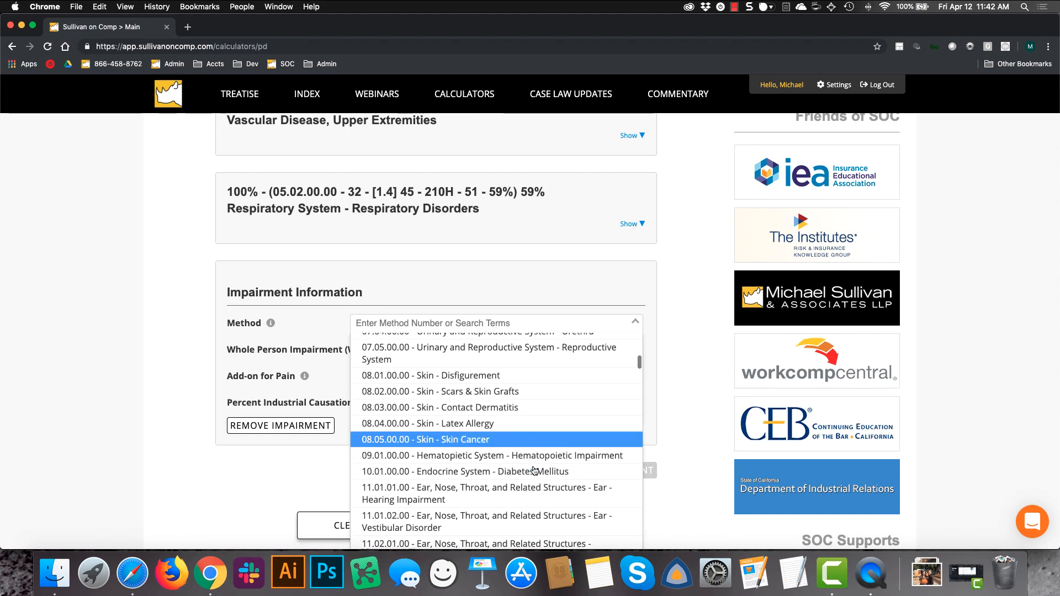
{"action": "left_click", "coordinate": [532, 471]}
{"action": "left_click", "coordinate": [599, 350]}
{"action": "type", "text": "20"}
{"action": "key", "text": "Tab"}
{"action": "left_click", "coordinate": [515, 403]}
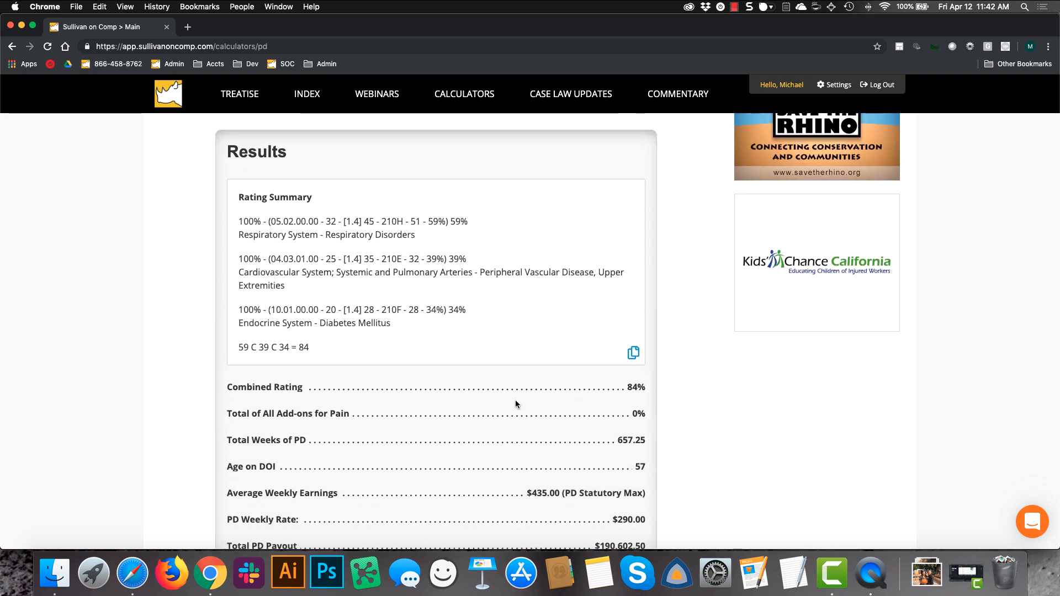
Review the rating results and save the Rating String/Permanent Disability report
{"action": "scroll", "coordinate": [515, 401], "scroll_direction": "down", "scroll_amount": 5}
{"action": "scroll", "coordinate": [516, 403], "scroll_direction": "down", "scroll_amount": 2}
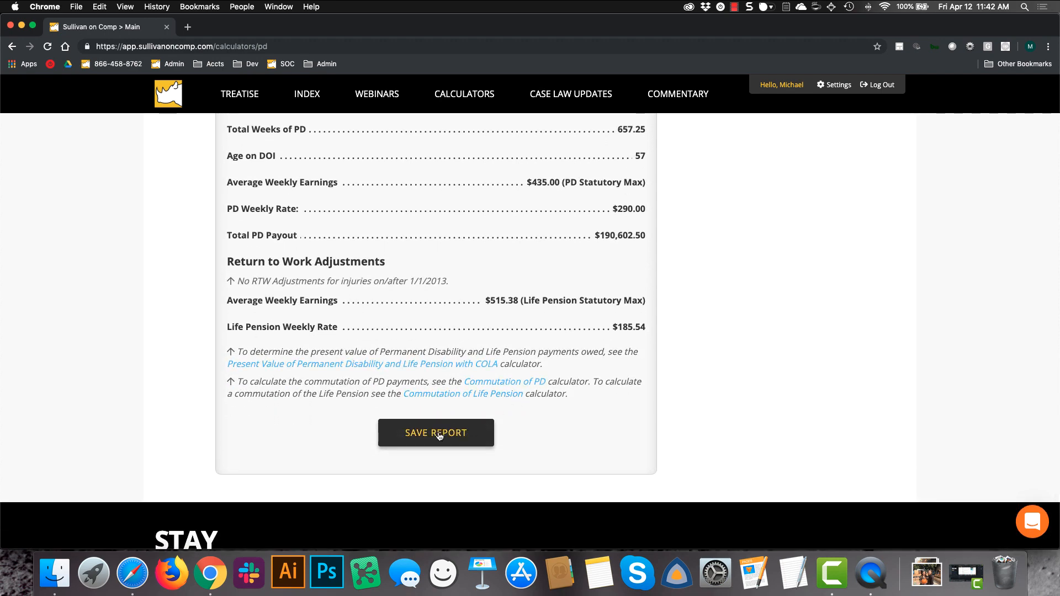
{"action": "left_click", "coordinate": [439, 436]}
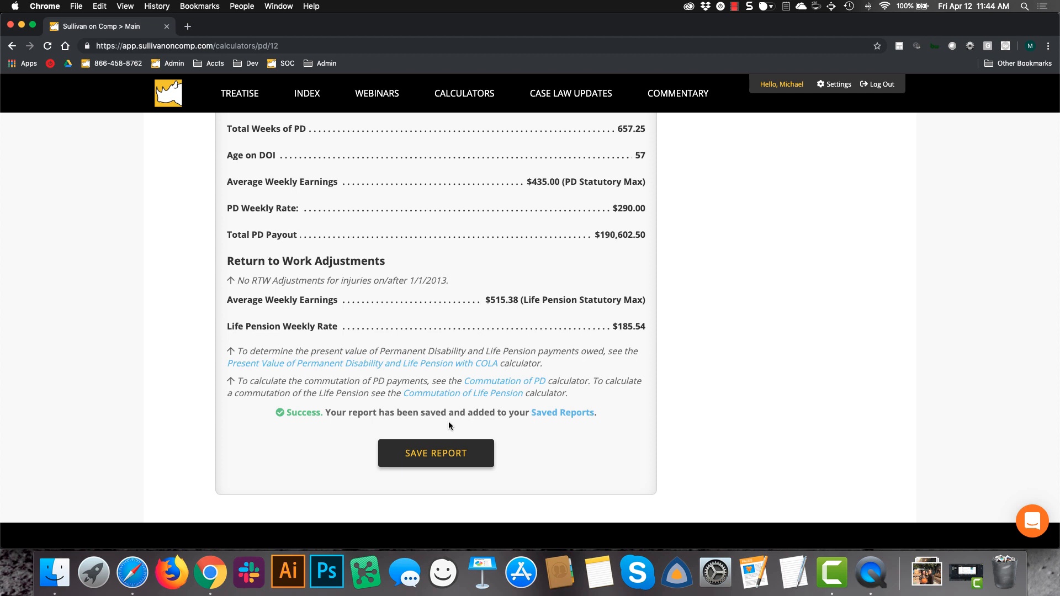
Open the linked Present Value of Permanent Disability and Life Pension with COLA calculator and try to calculate with the prefilled claim data
{"action": "scroll", "coordinate": [448, 422], "scroll_direction": "down", "scroll_amount": 3}
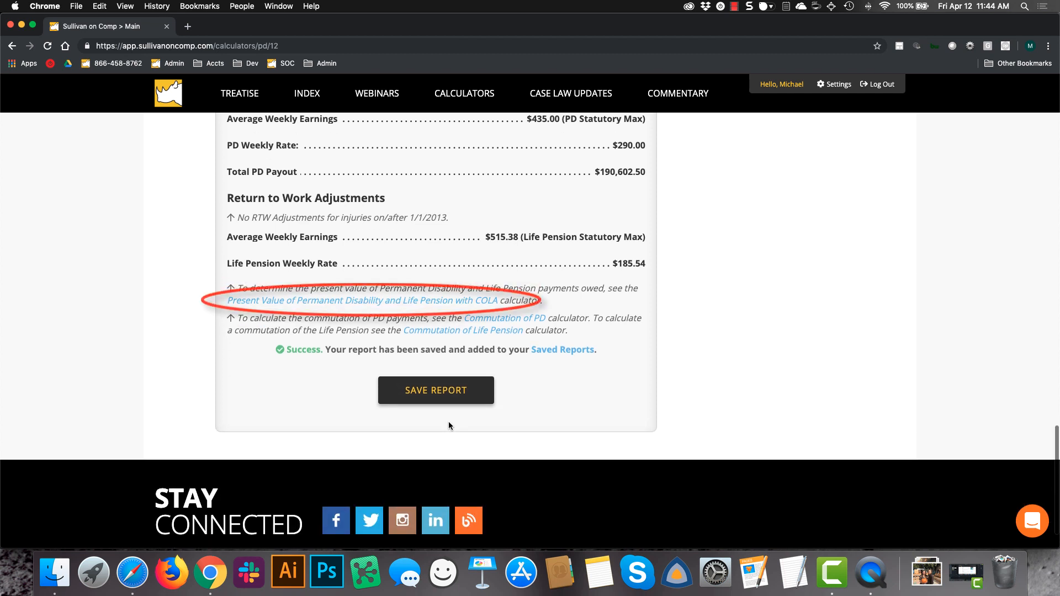
{"action": "left_click", "coordinate": [380, 307]}
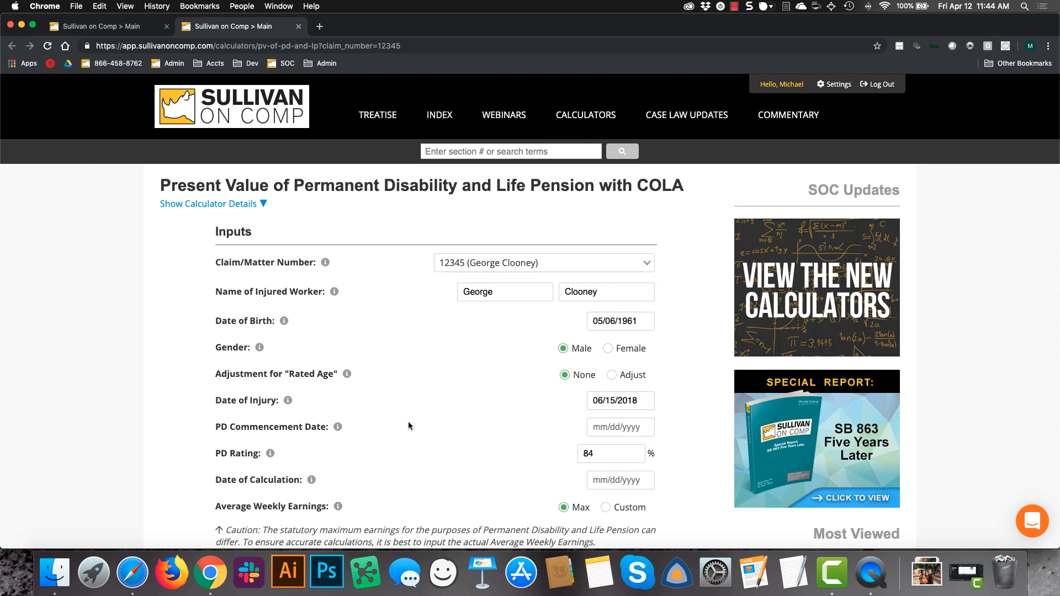
{"action": "scroll", "coordinate": [409, 422], "scroll_direction": "down", "scroll_amount": 2}
{"action": "scroll", "coordinate": [409, 422], "scroll_direction": "down", "scroll_amount": 4}
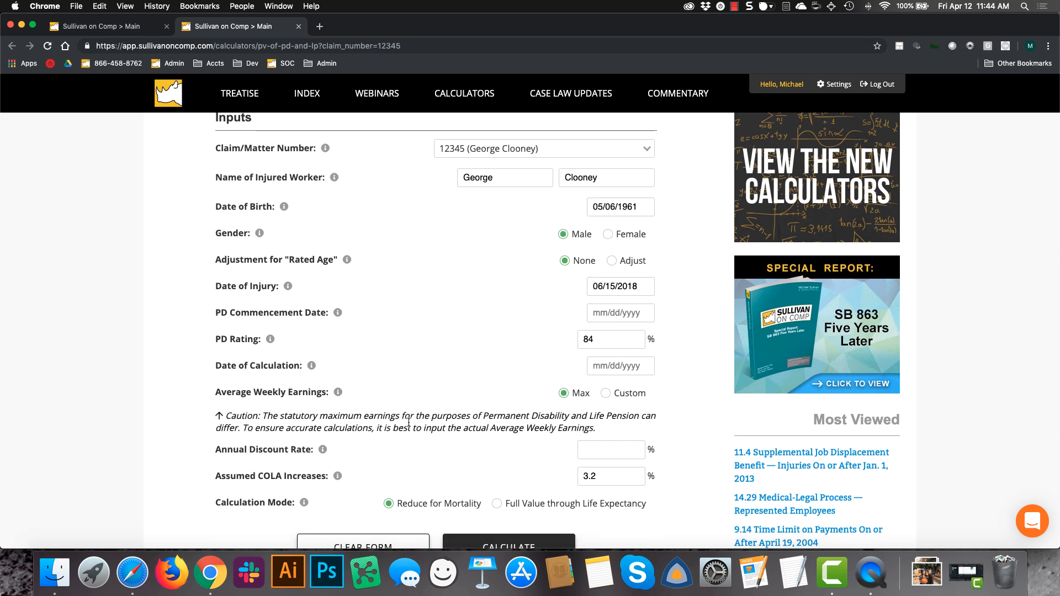
{"action": "scroll", "coordinate": [410, 423], "scroll_direction": "down", "scroll_amount": 3}
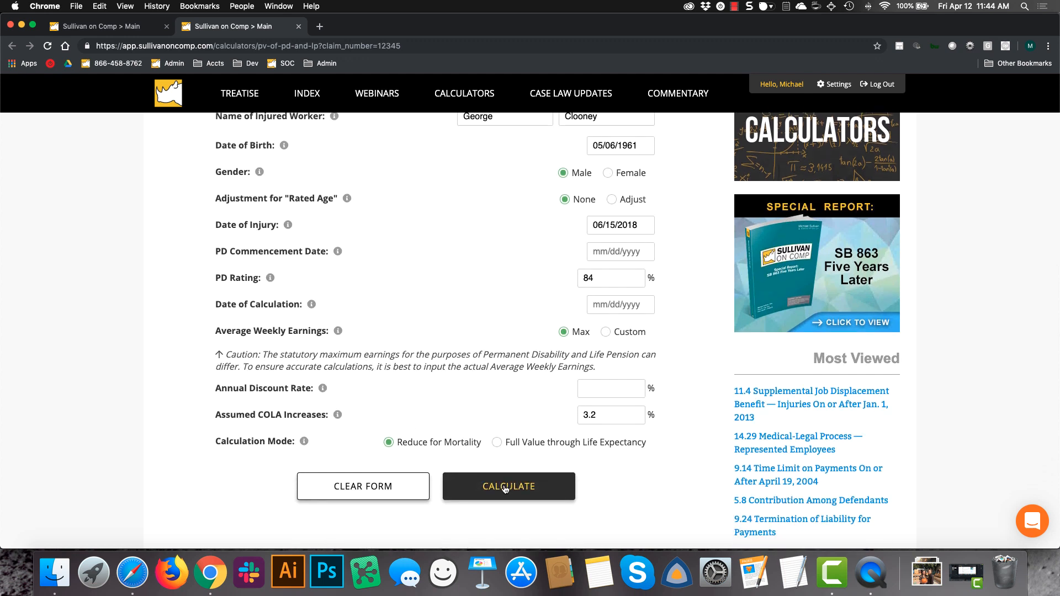
{"action": "left_click", "coordinate": [505, 489]}
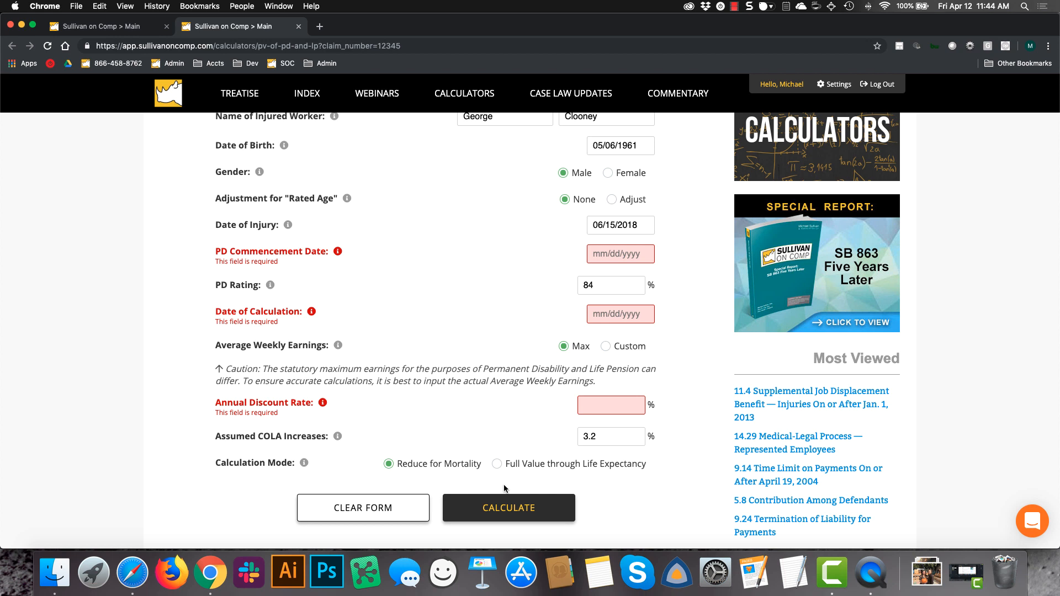
Set the PD commencement date to 3/1/2019, date of calculation to 4/12/2019 and annual discount rate to 3.0%, and calculate
{"action": "left_click", "coordinate": [634, 254]}
{"action": "type", "text": "3/1/2019"}
{"action": "key", "text": "Tab"}
{"action": "key", "text": "Tab"}
{"action": "type", "text": "4/12/2019"}
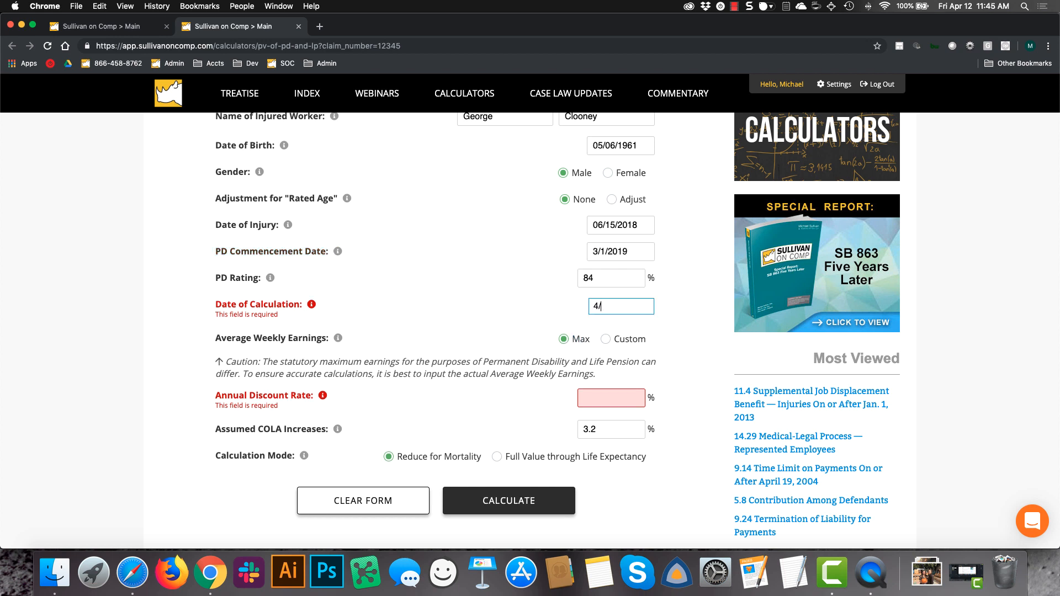
{"action": "key", "text": "Tab"}
{"action": "key", "text": "Tab"}
{"action": "type", "text": "3.0"}
{"action": "left_click", "coordinate": [521, 489]}
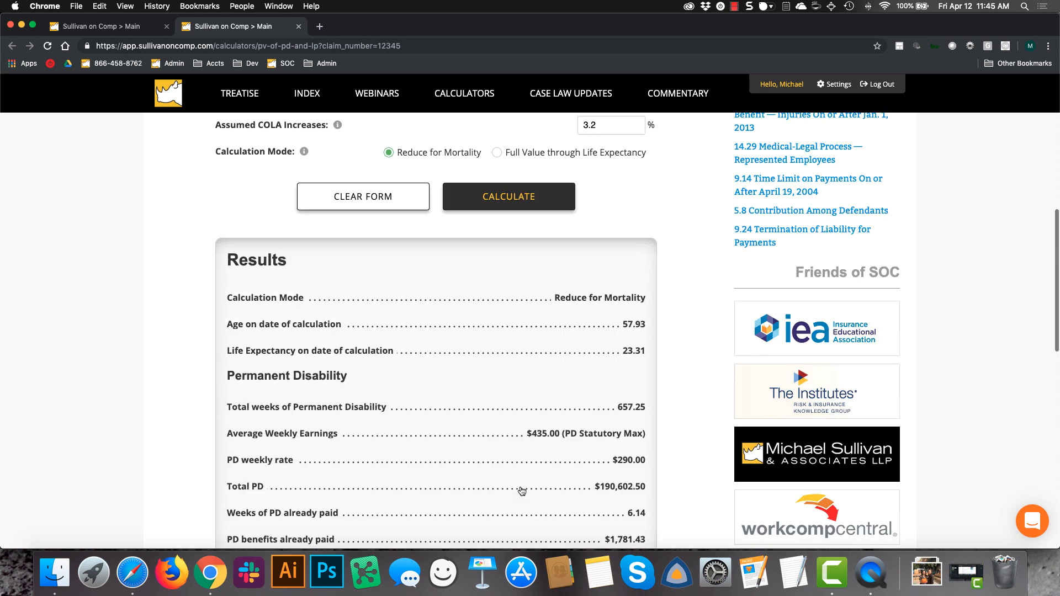
Review the present value results and save the report
{"action": "scroll", "coordinate": [520, 490], "scroll_direction": "down", "scroll_amount": 7}
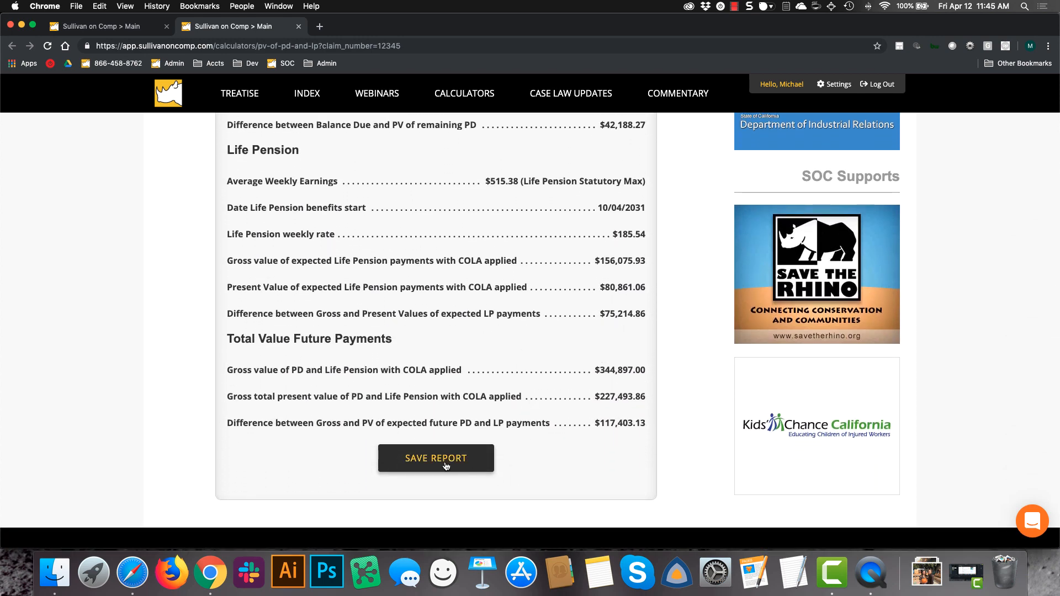
{"action": "left_click", "coordinate": [446, 466]}
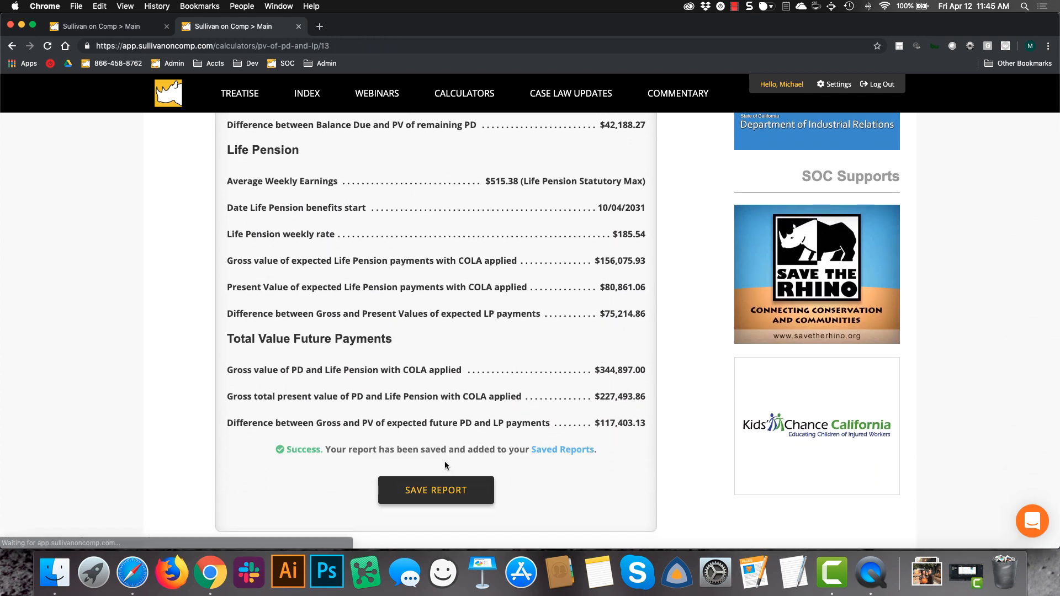
Expand the claim in the saved reports and delete its Rating String/Permanent Disability report with the doctor's report date 02/15/2019
{"action": "left_click", "coordinate": [567, 455]}
{"action": "left_click", "coordinate": [234, 315]}
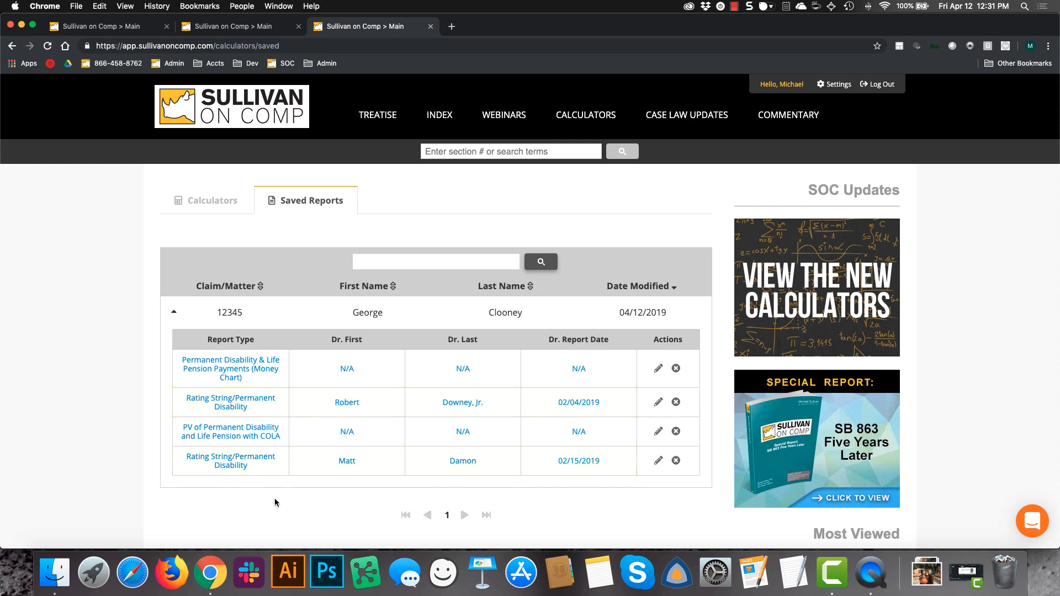
{"action": "left_click", "coordinate": [676, 461]}
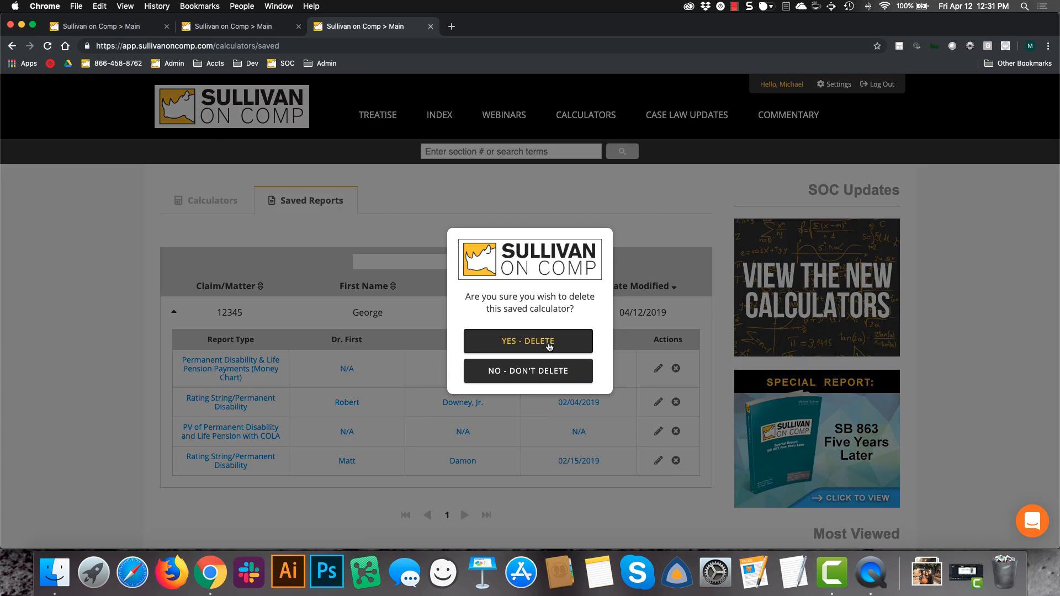
{"action": "left_click", "coordinate": [549, 346]}
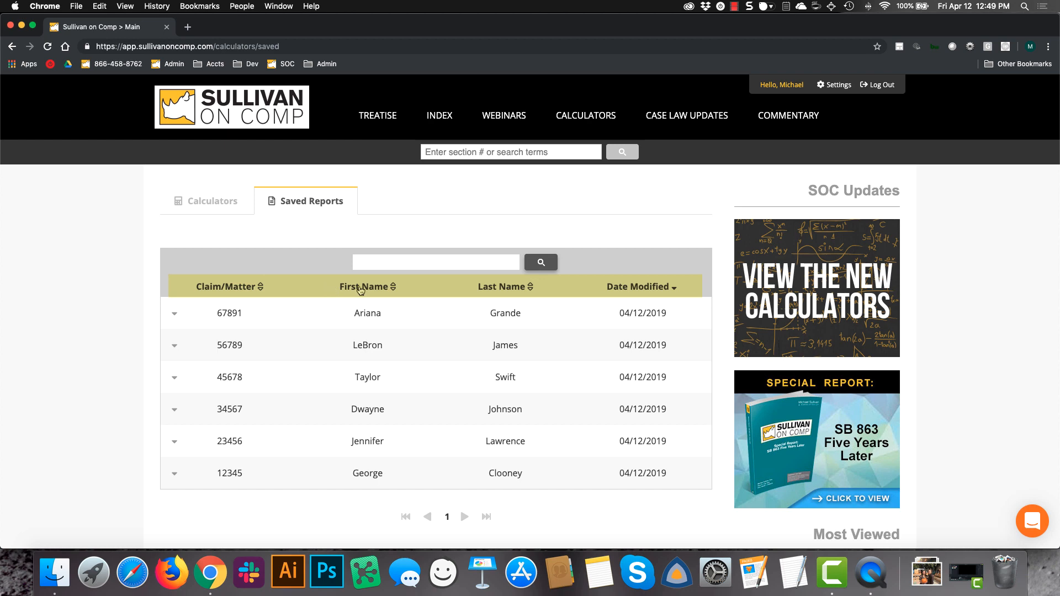
Sort the saved claims by last name and then by first name
{"action": "left_click", "coordinate": [503, 287]}
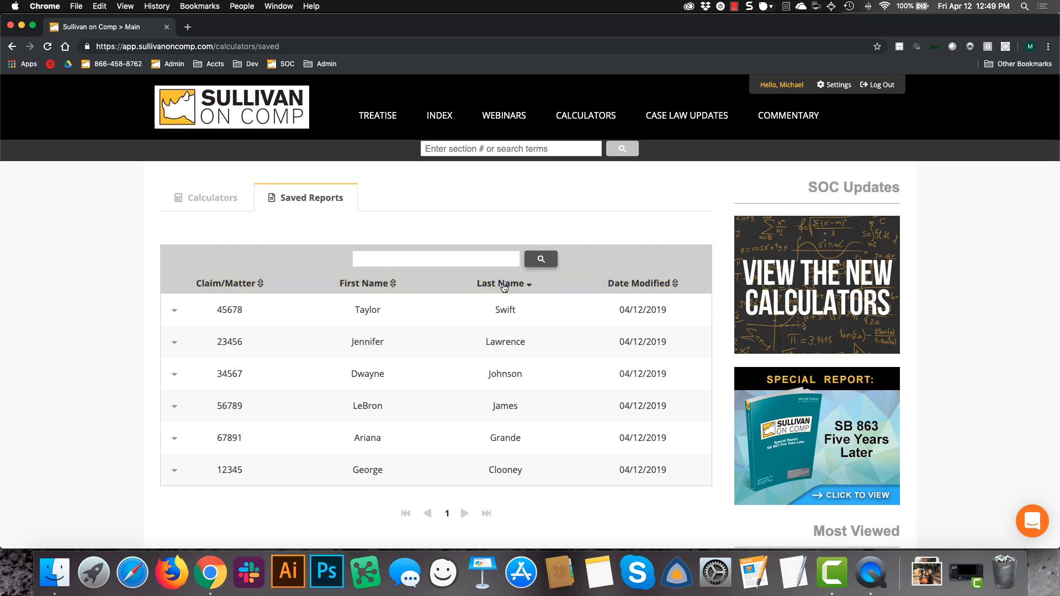
{"action": "left_click", "coordinate": [375, 287]}
Search the saved reports by the first letters of the injured worker's first name and open the matching claim
{"action": "left_click", "coordinate": [383, 261]}
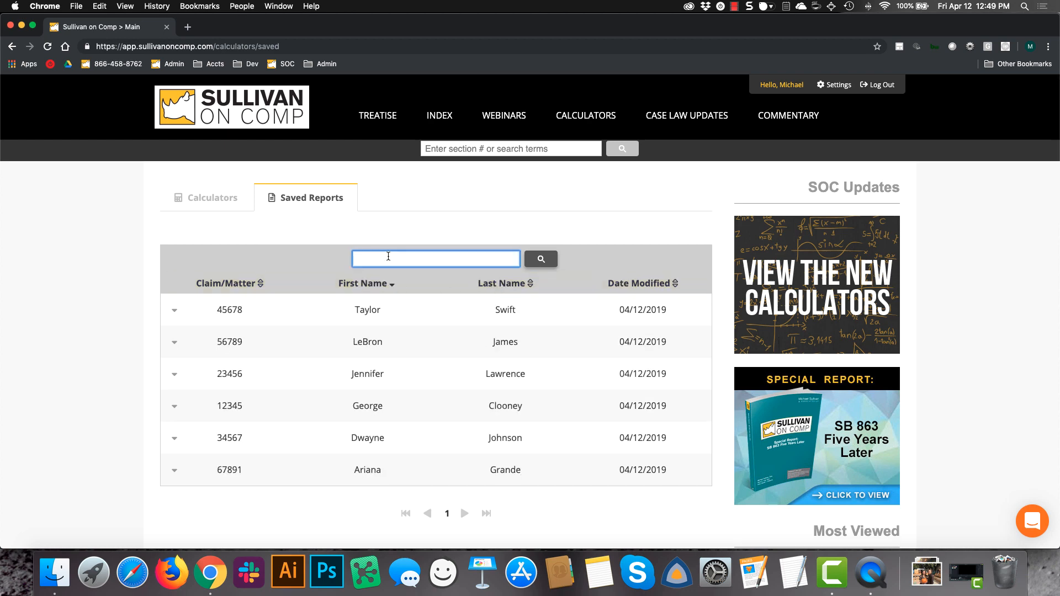
{"action": "type", "text": "Geo"}
{"action": "key", "text": "Return"}
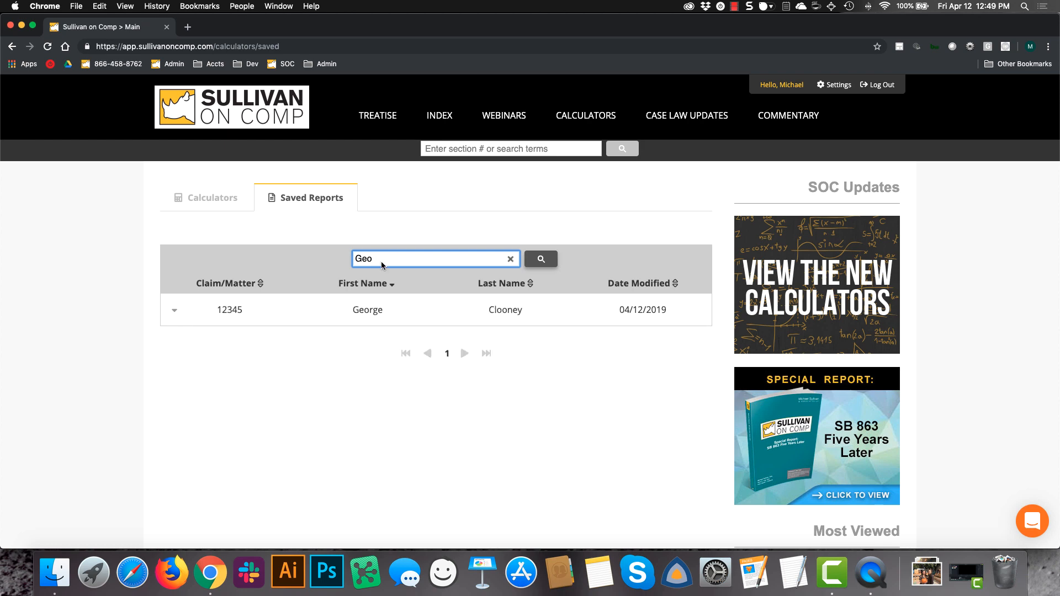
{"action": "left_click", "coordinate": [365, 311]}
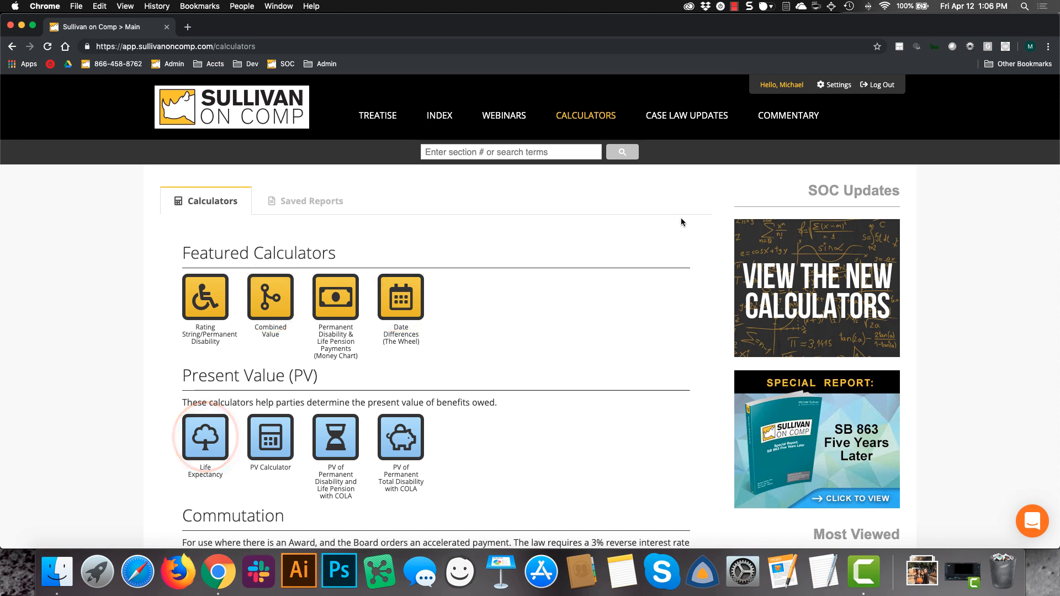
Browse the available calculators down to the additional ones and open the Combined Value calculator
{"action": "scroll", "coordinate": [681, 221], "scroll_direction": "down", "scroll_amount": 10}
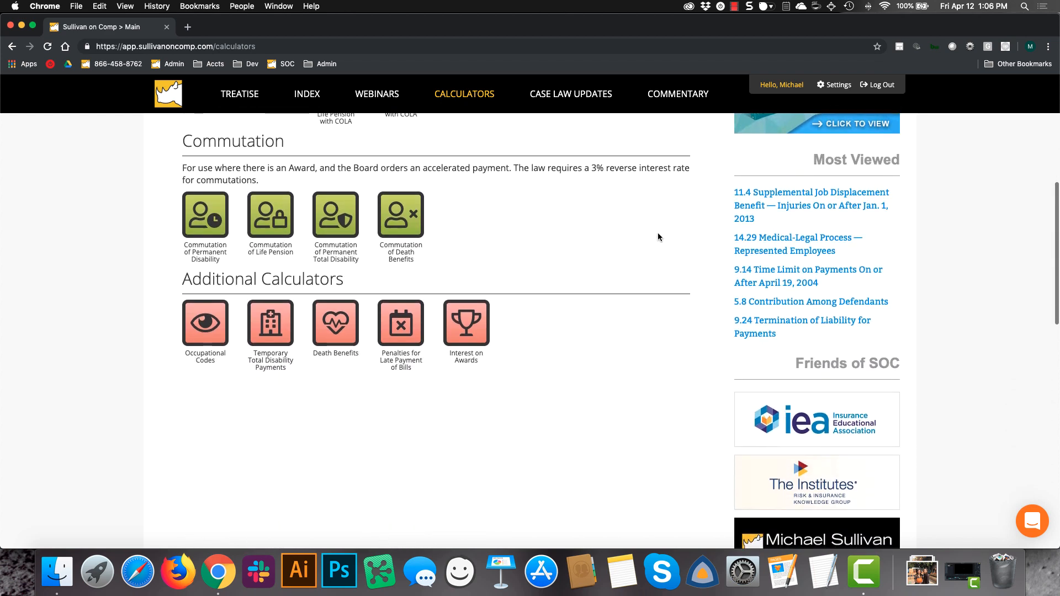
{"action": "left_click", "coordinate": [343, 316]}
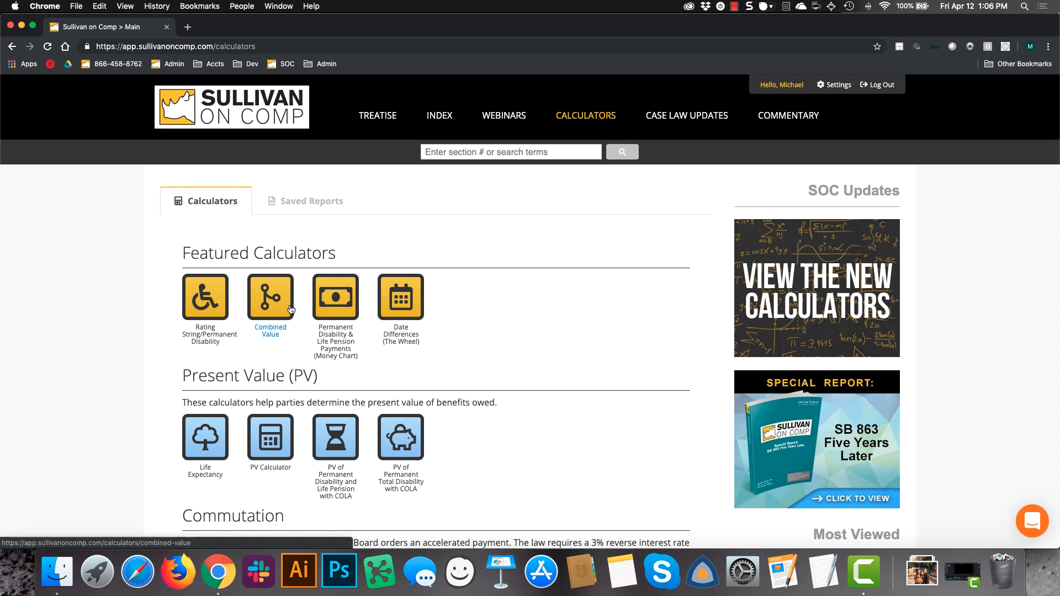
{"action": "left_click", "coordinate": [289, 305]}
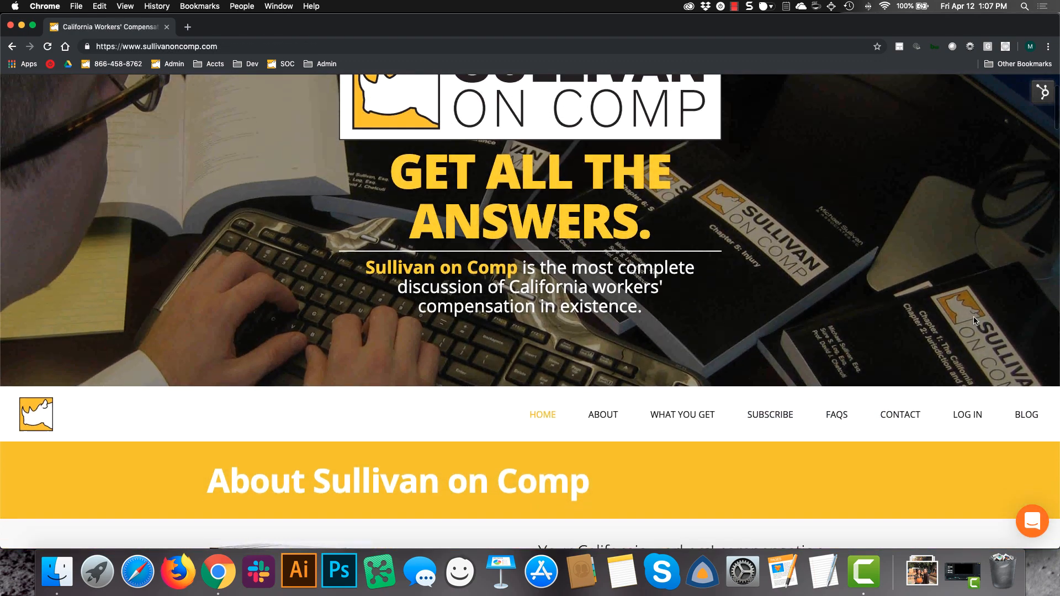
Go to the contact section of the Sullivan on Comp public home page
{"action": "left_click", "coordinate": [903, 411]}
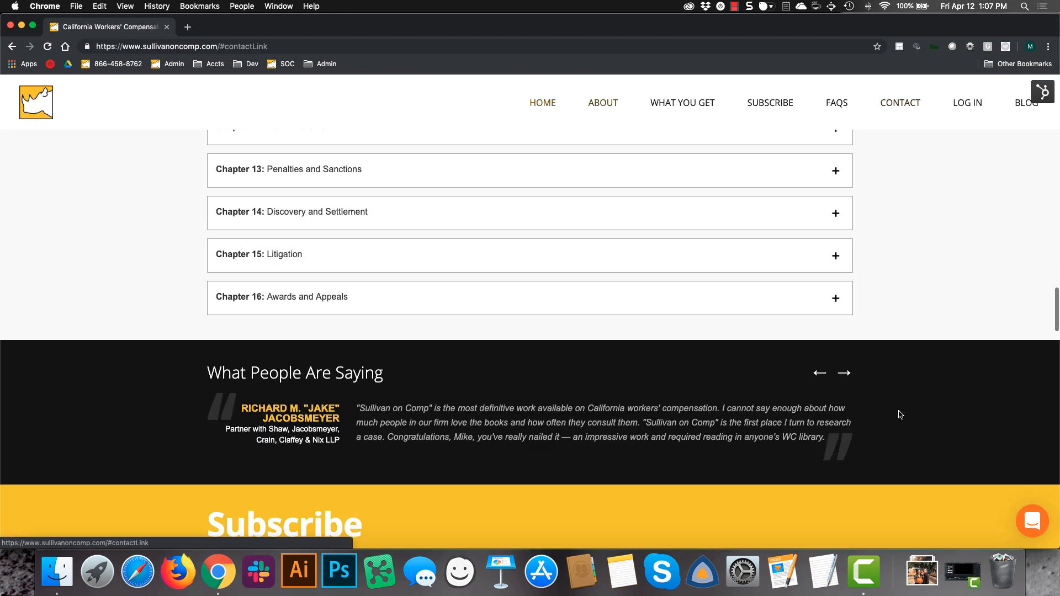